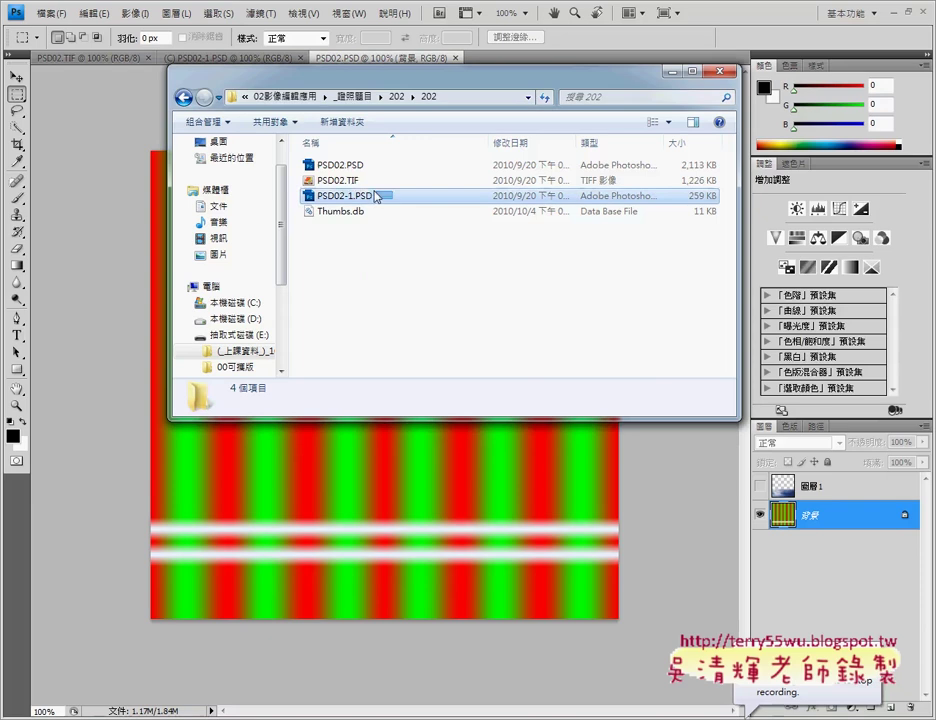
# Review the PSD02 files in the 202 folder and move the Explorer window aside.
pyautogui.keyDown('shift'); pyautogui.click(340, 165); pyautogui.keyUp('shift')
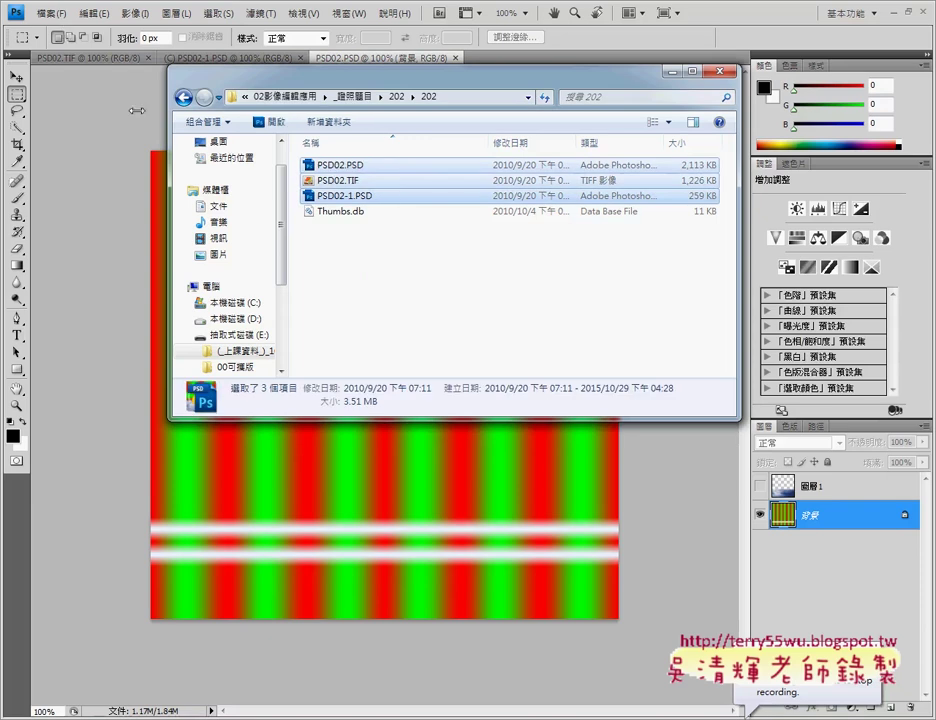
pyautogui.click(355, 212)
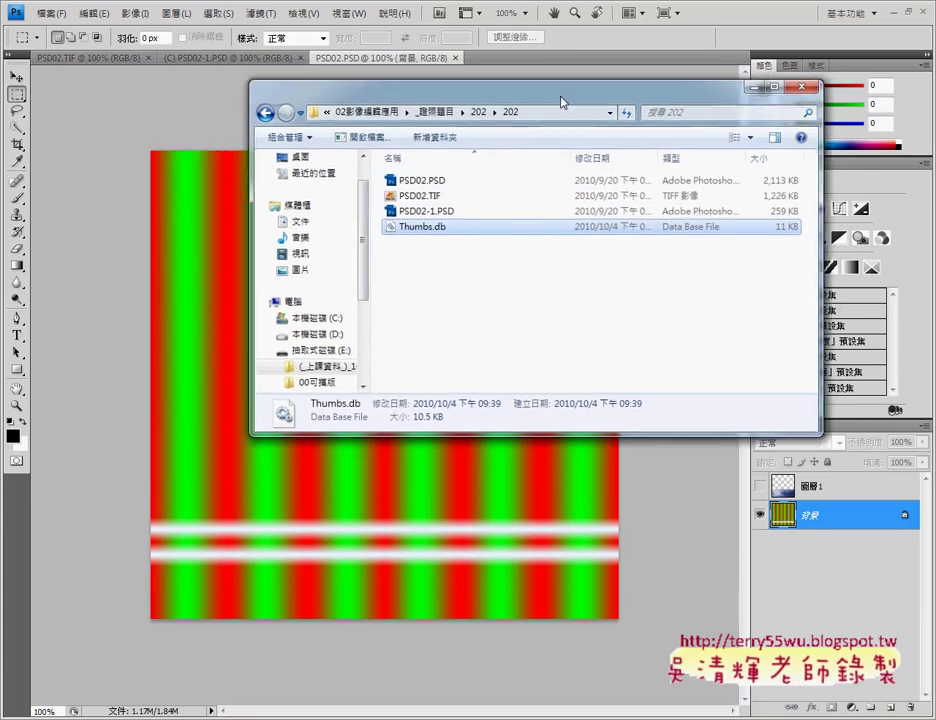
pyautogui.moveTo(474, 87); pyautogui.dragTo(564, 107)
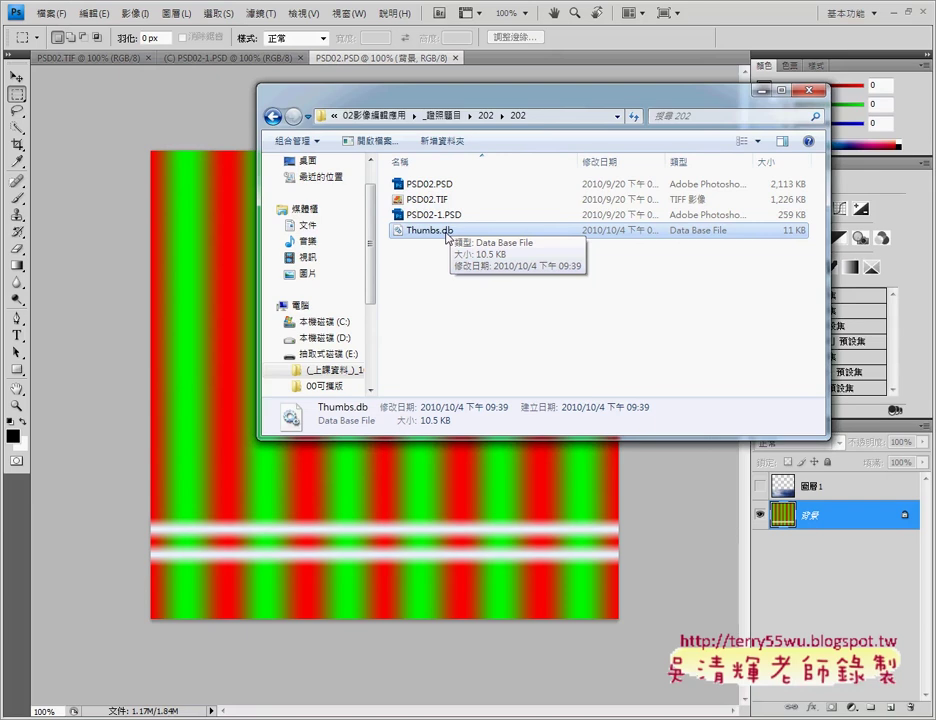
# Compare the PSD02.TIF reference with the plain PSD02-1.PSD duck, moving PSD02.TIF to the last tab.
pyautogui.click(130, 108)
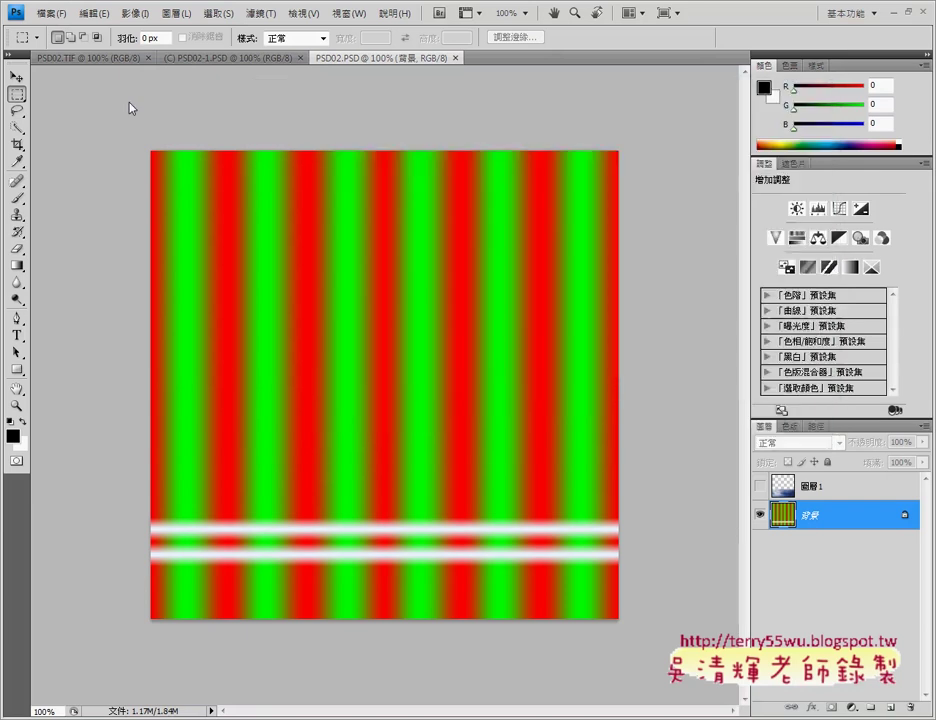
pyautogui.click(135, 58)
pyautogui.moveTo(168, 60); pyautogui.dragTo(422, 60)
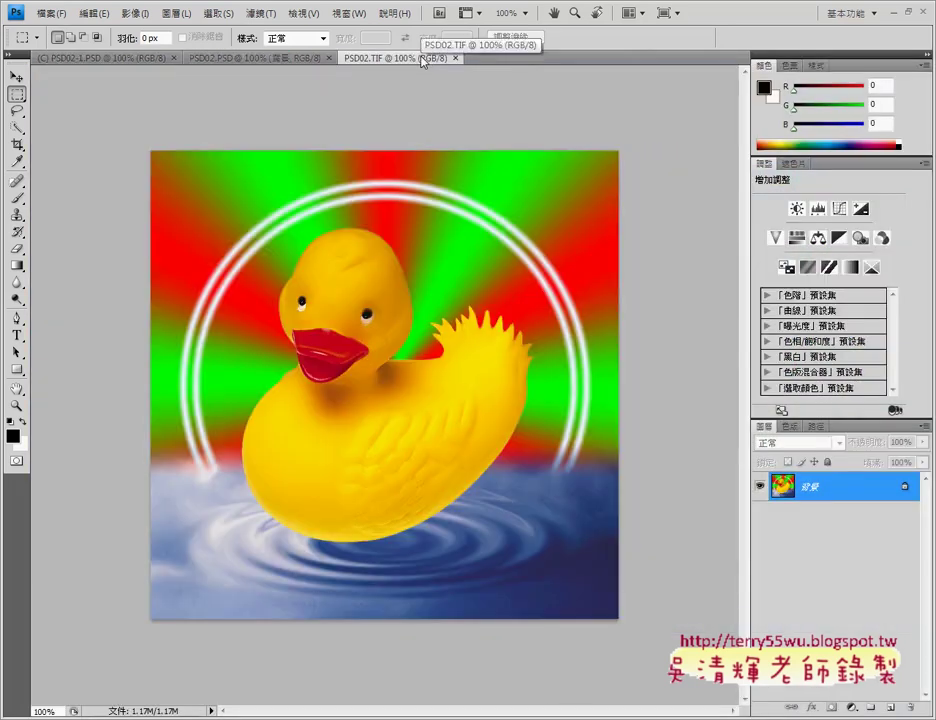
pyautogui.click(100, 60)
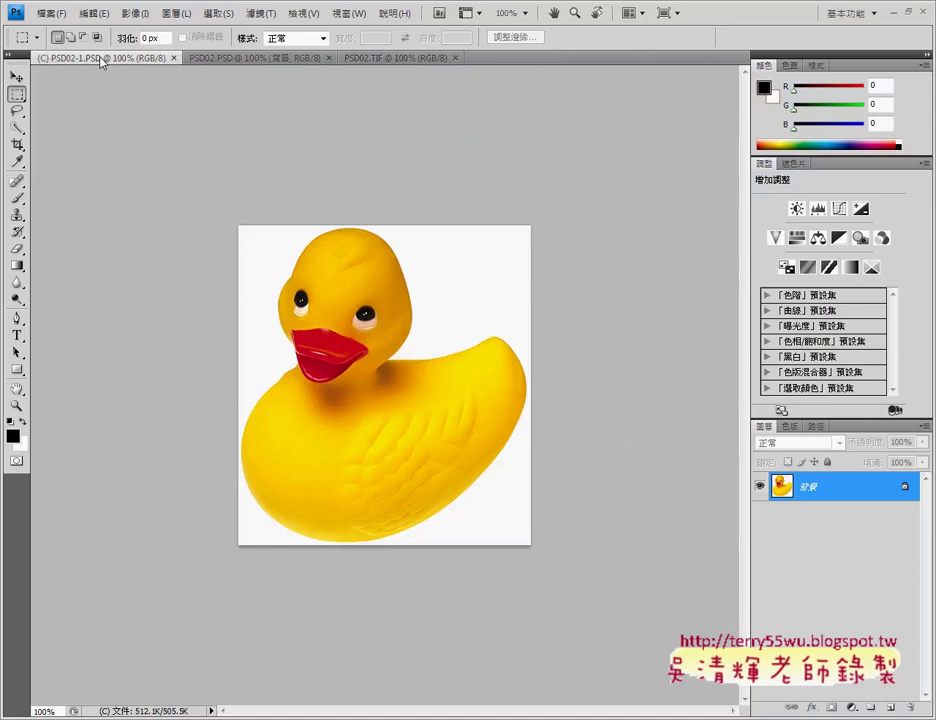
pyautogui.click(372, 60)
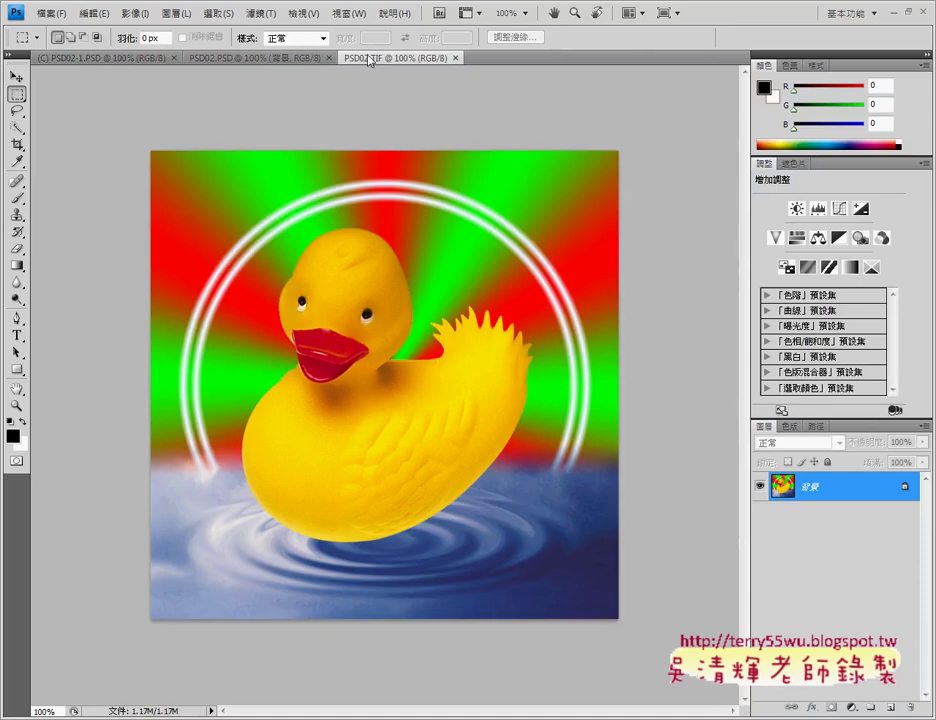
pyautogui.click(117, 60)
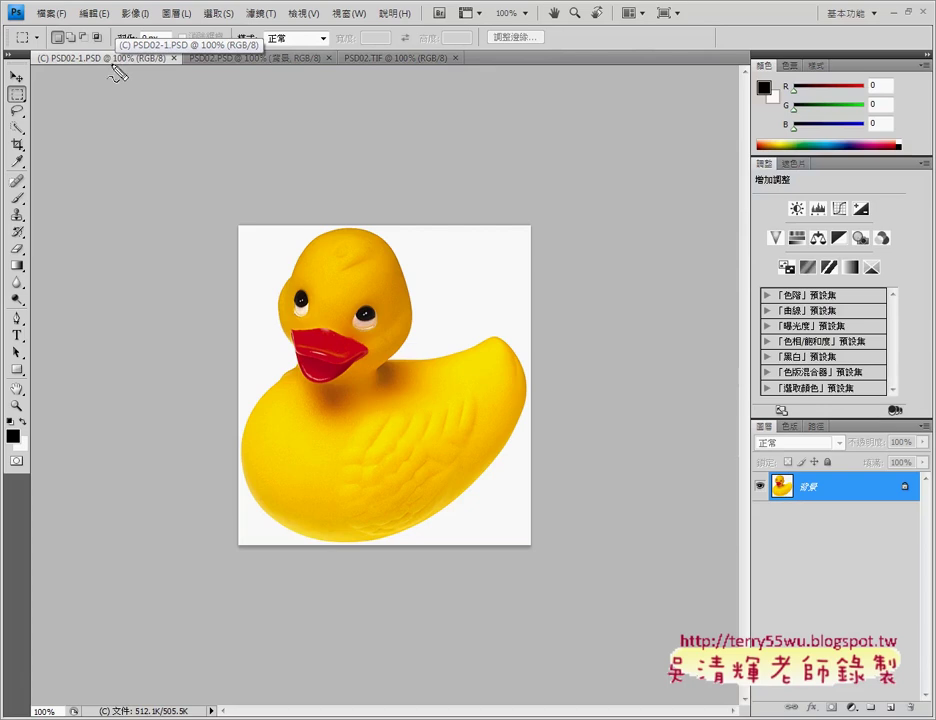
# Circle the duck's two eyes and tail in red, then clear the marks.
pyautogui.moveTo(302, 334)
pyautogui.mouseDown()
pyautogui.moveTo(285, 295)
pyautogui.moveTo(308, 328)
pyautogui.mouseUp()
pyautogui.moveTo(360, 300); pyautogui.dragTo(377, 337)
pyautogui.moveTo(514, 383)
pyautogui.mouseDown()
pyautogui.moveTo(482, 382)
pyautogui.moveTo(521, 386)
pyautogui.mouseUp()
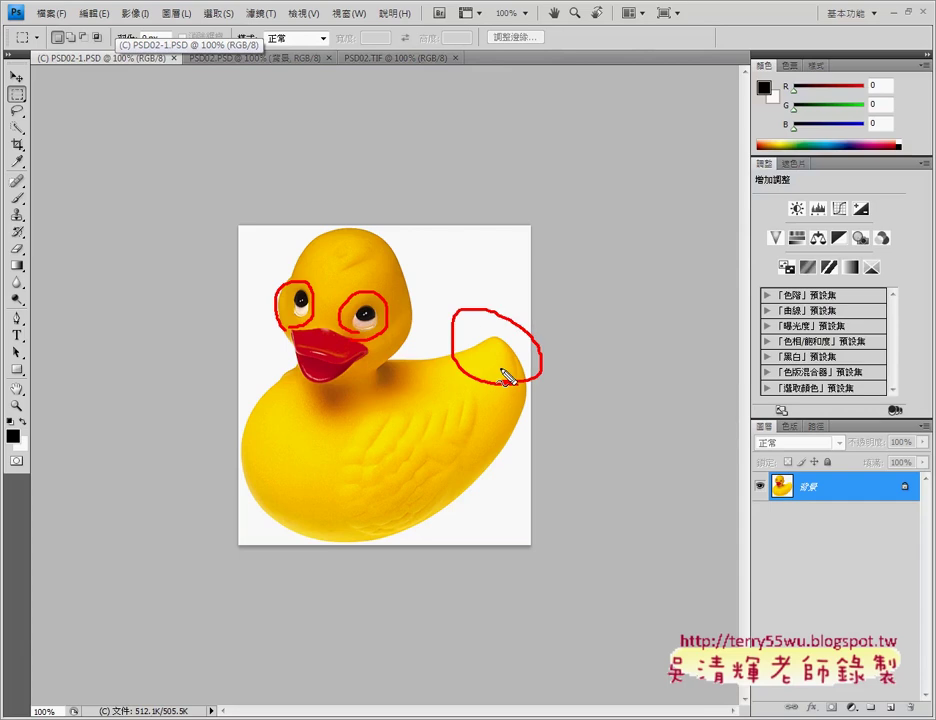
pyautogui.press('Escape')
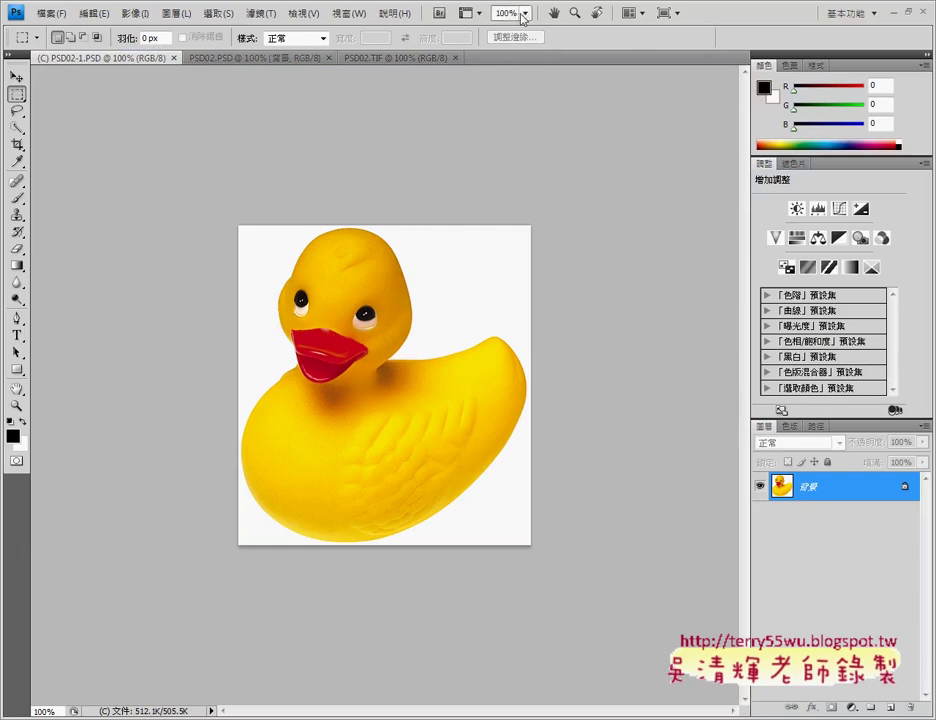
# On the PSD02.TIF reference, outline the water ripples and the duck, then clear the marks.
pyautogui.click(386, 57)
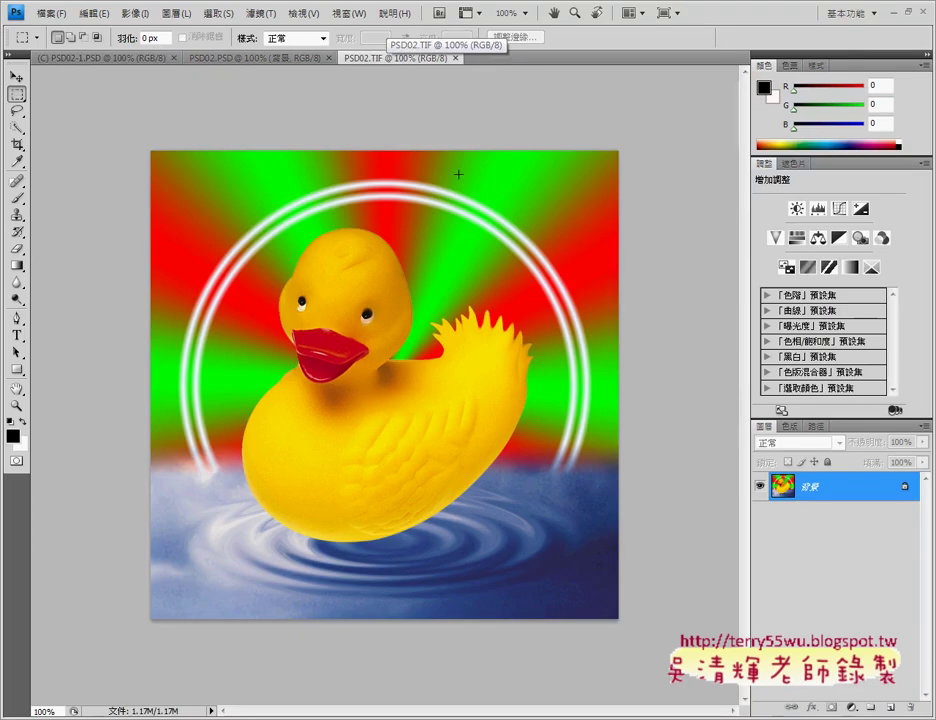
pyautogui.moveTo(383, 603)
pyautogui.mouseDown()
pyautogui.moveTo(520, 577)
pyautogui.moveTo(345, 607)
pyautogui.mouseUp()
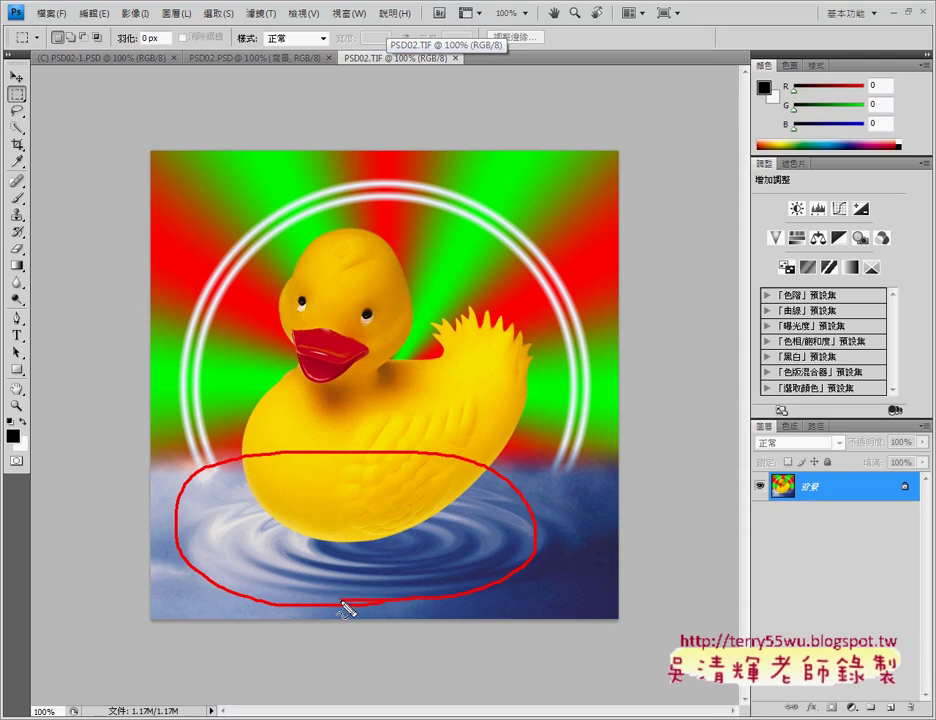
pyautogui.moveTo(197, 447)
pyautogui.mouseDown()
pyautogui.moveTo(396, 470)
pyautogui.moveTo(326, 462)
pyautogui.mouseUp()
pyautogui.press('Escape')
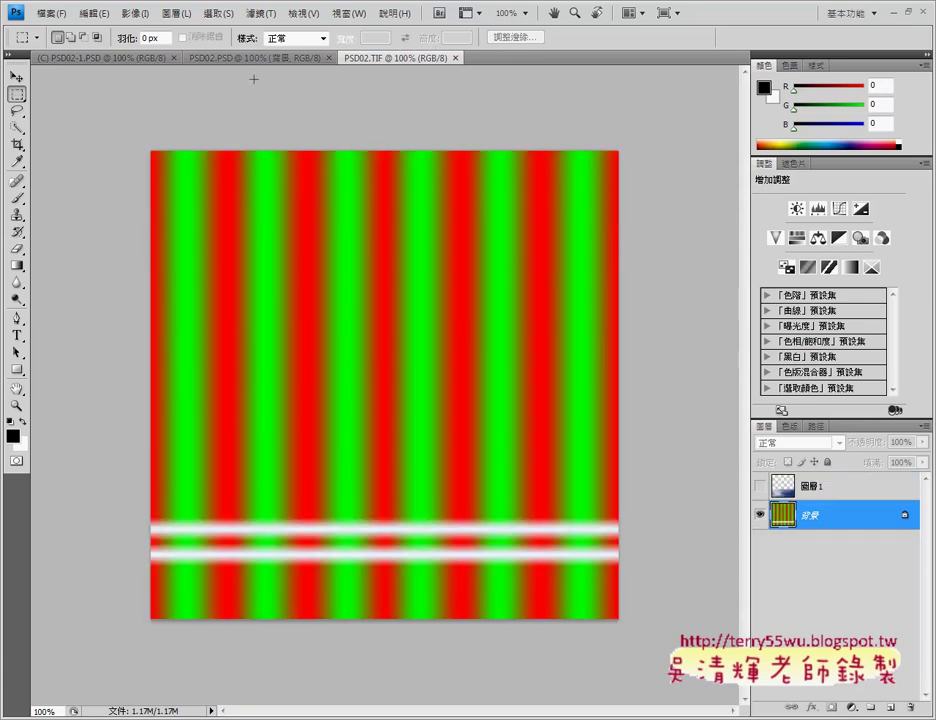
# Glance at PSD02.PSD, then bring up the TQC PHOTOSHOP CS4 exercise PDF.
pyautogui.click(300, 58)
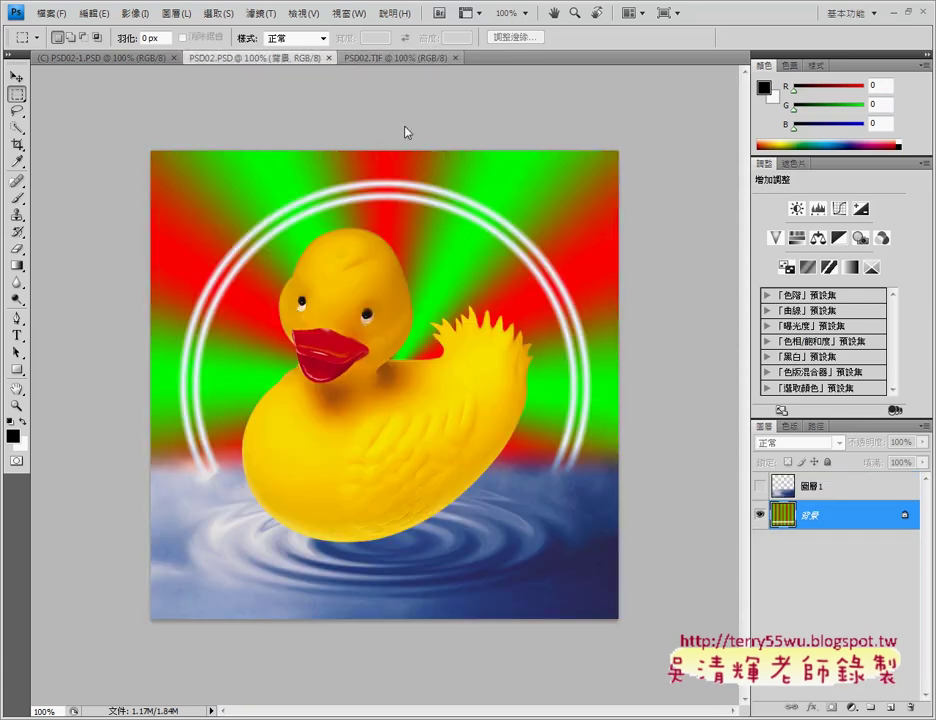
pyautogui.hotkey('ctrl', 'Tab')
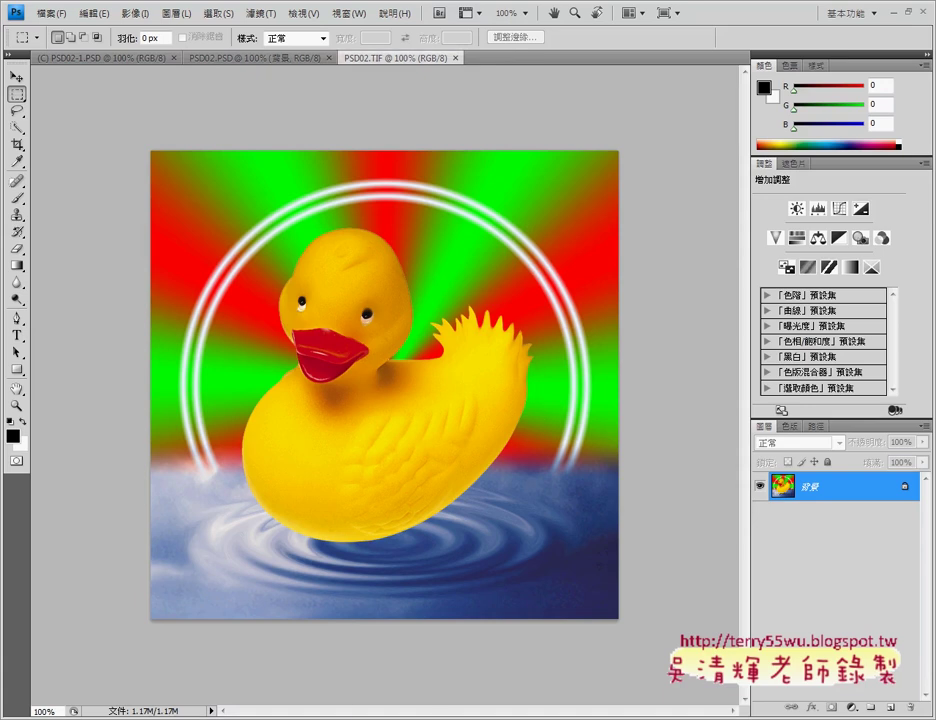
pyautogui.click(258, 640)
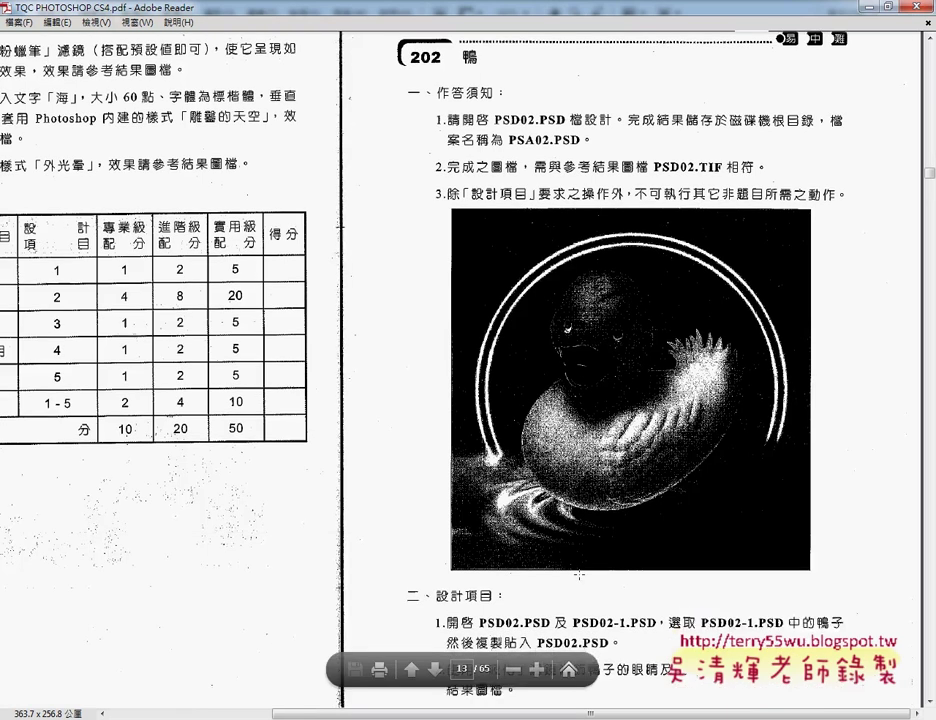
# Scroll to exercise 202's design items, underline 液化 (Liquify) and 眼睛 (eyes), then return to Photoshop.
pyautogui.scroll(-1, 578, 575)
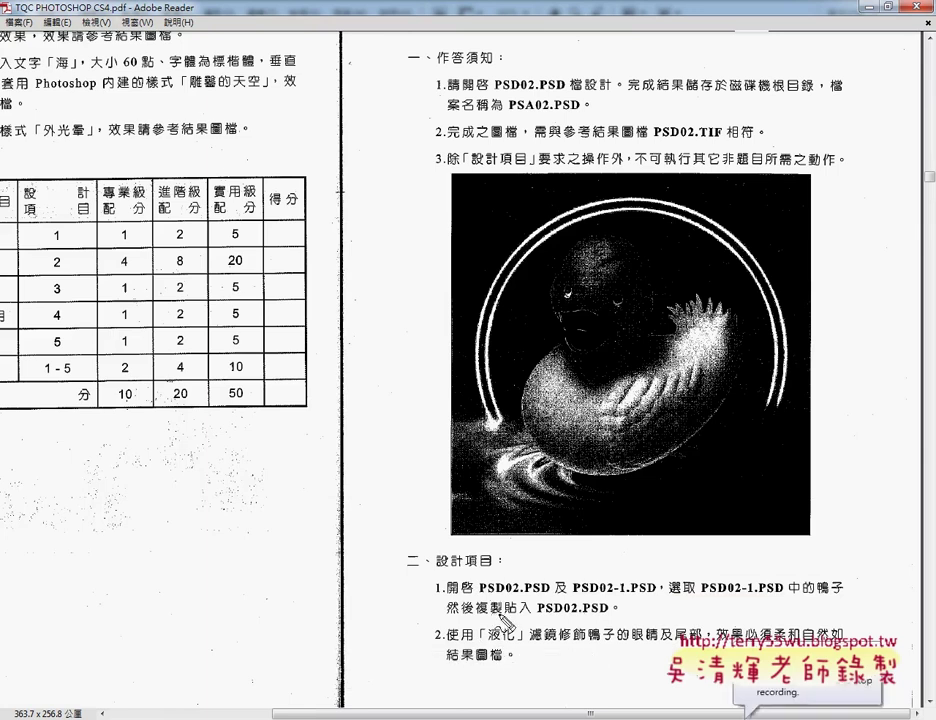
pyautogui.moveTo(489, 644); pyautogui.dragTo(514, 644)
pyautogui.moveTo(532, 644)
pyautogui.mouseDown()
pyautogui.moveTo(553, 648)
pyautogui.moveTo(501, 613)
pyautogui.moveTo(494, 646)
pyautogui.mouseUp()
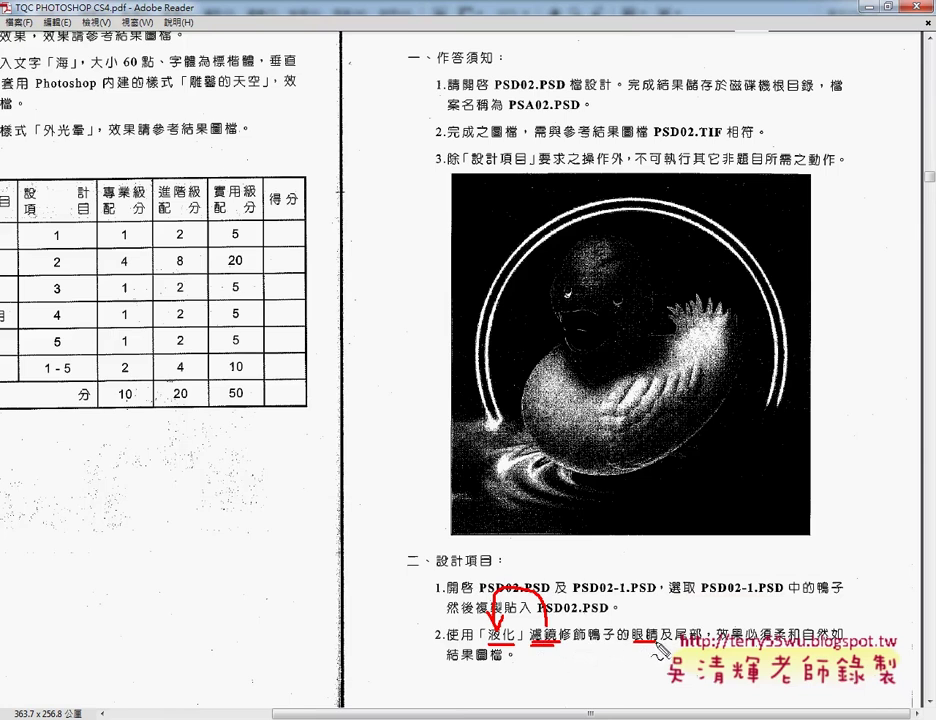
pyautogui.moveTo(633, 645); pyautogui.dragTo(656, 645)
pyautogui.moveTo(633, 650); pyautogui.dragTo(697, 642)
pyautogui.press('Escape')
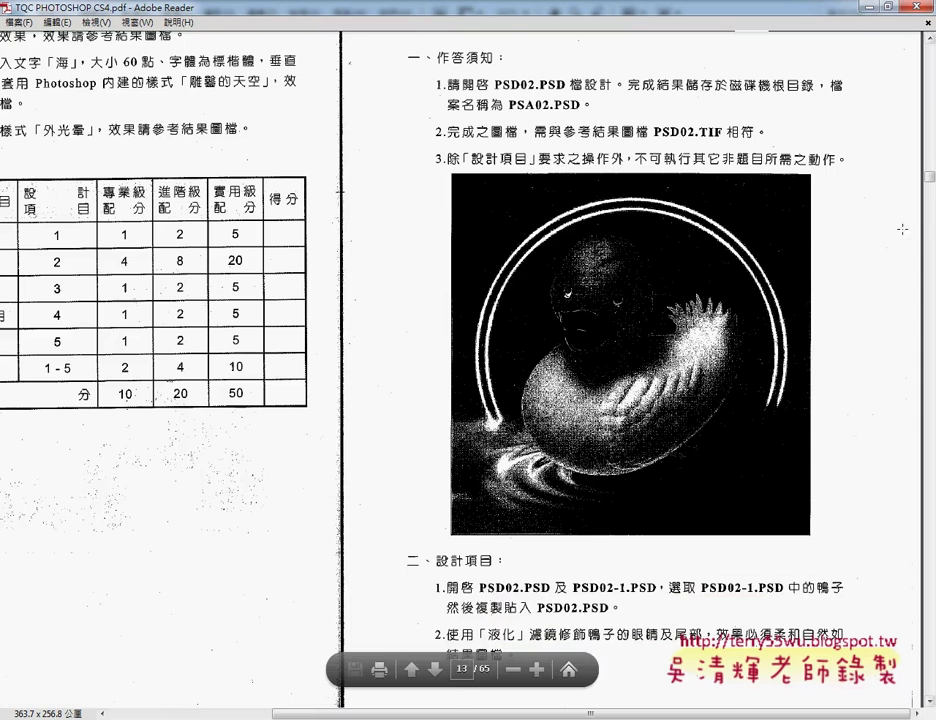
pyautogui.hotkey('alt', 'Tab')
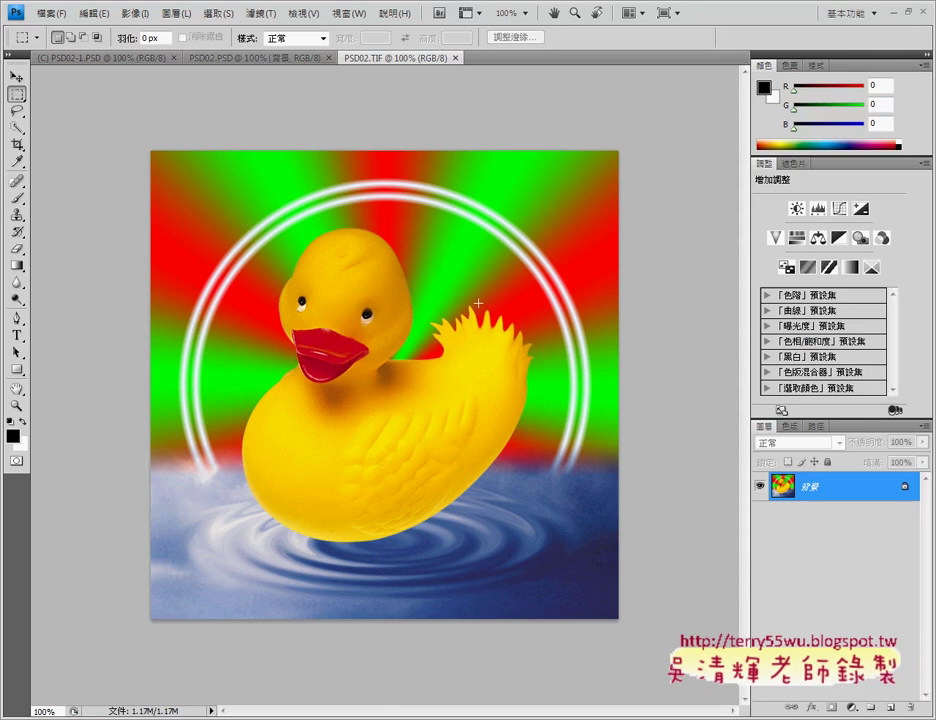
# Apply Filter > 液化 (Liquify) to the plain PSD02-1.PSD duck.
pyautogui.click(118, 58)
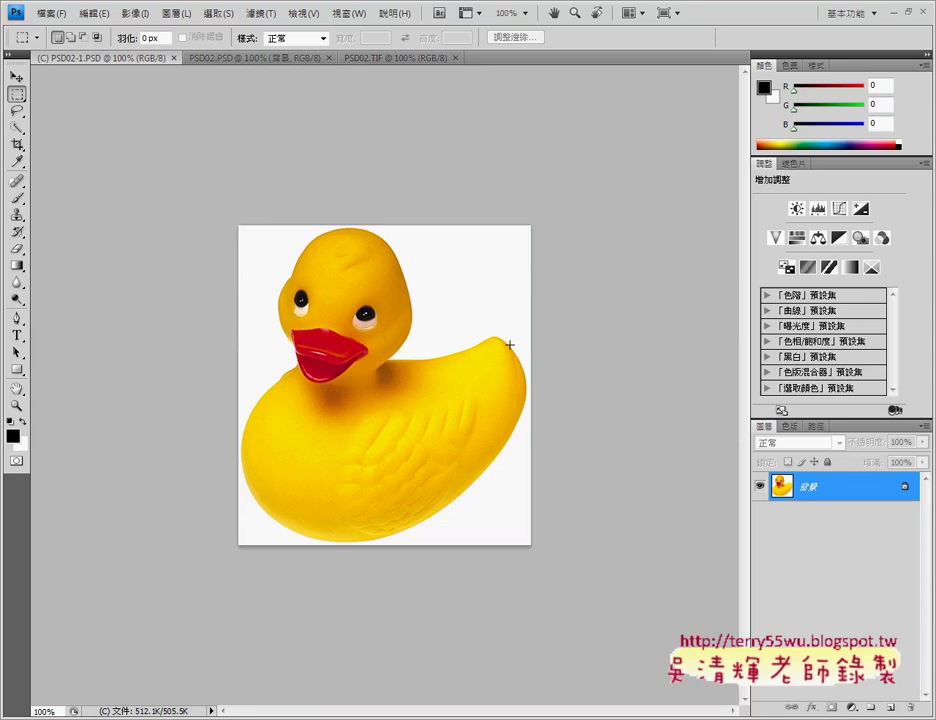
pyautogui.click(264, 14)
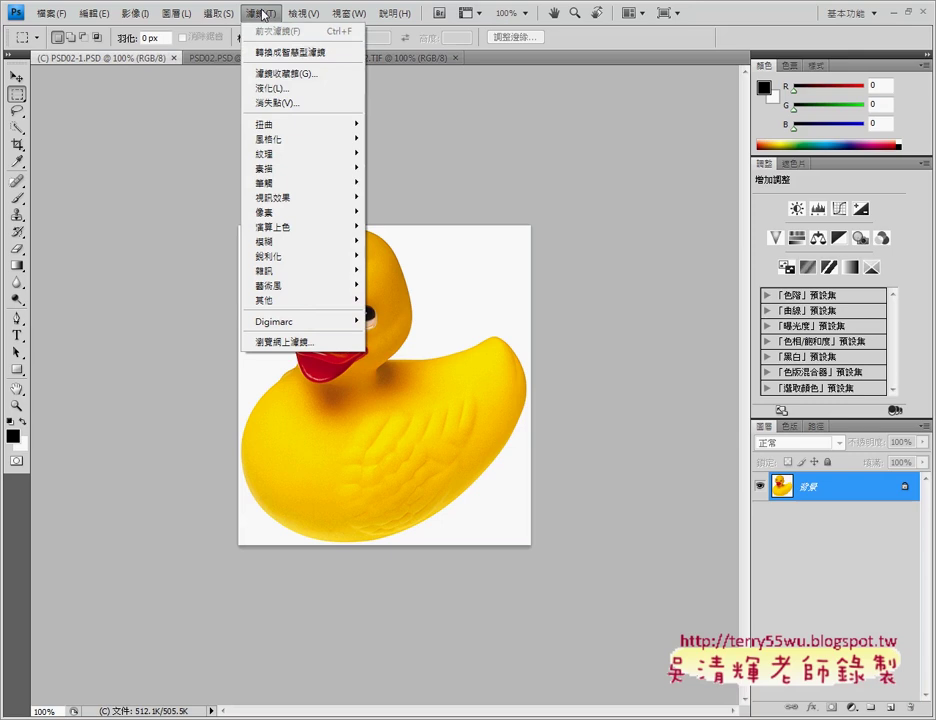
pyautogui.click(270, 90)
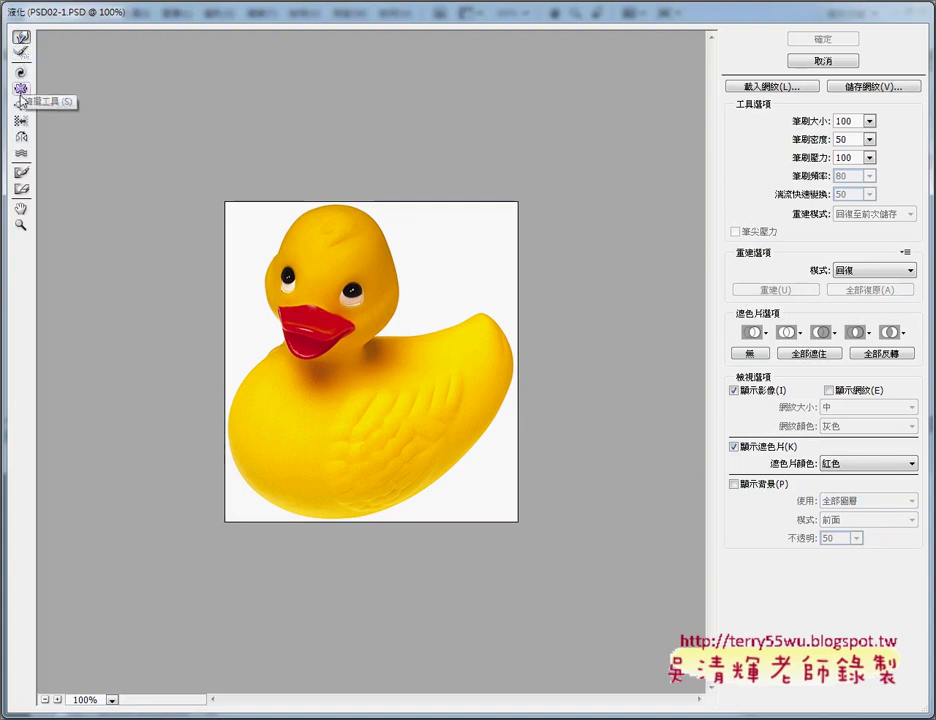
# Choose the Pucker Tool in the Liquify tool bar.
pyautogui.click(21, 53)
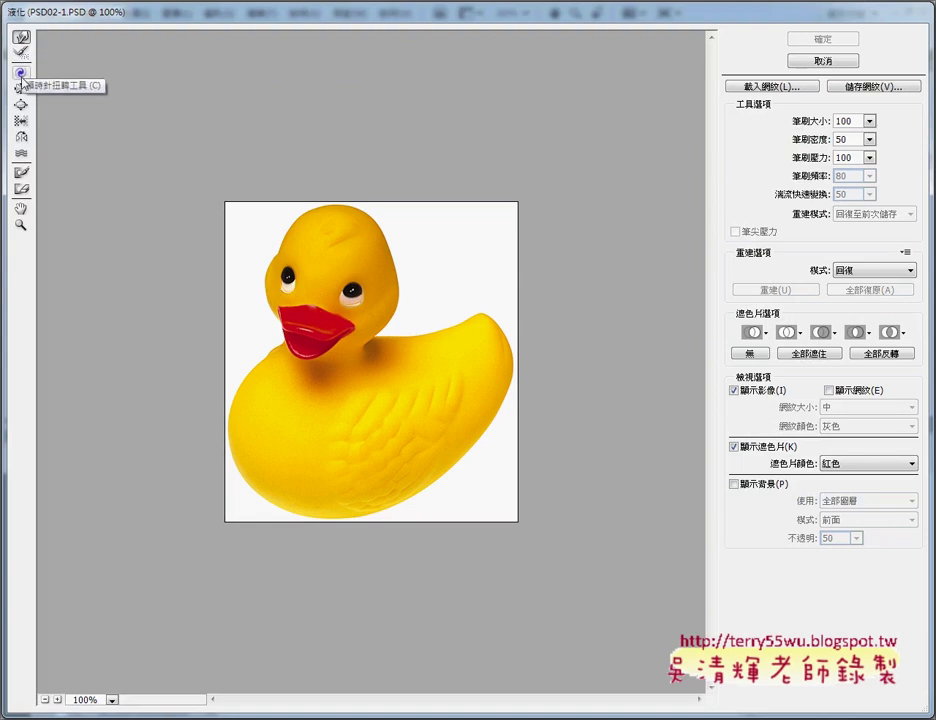
pyautogui.click(21, 88)
pyautogui.click(21, 88)
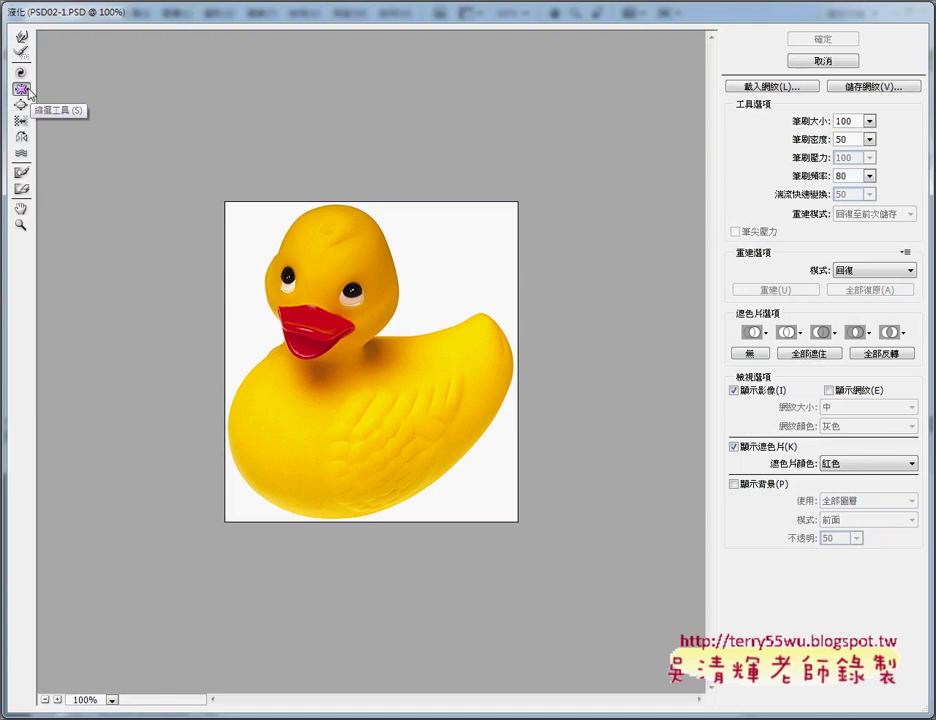
pyautogui.click(30, 92)
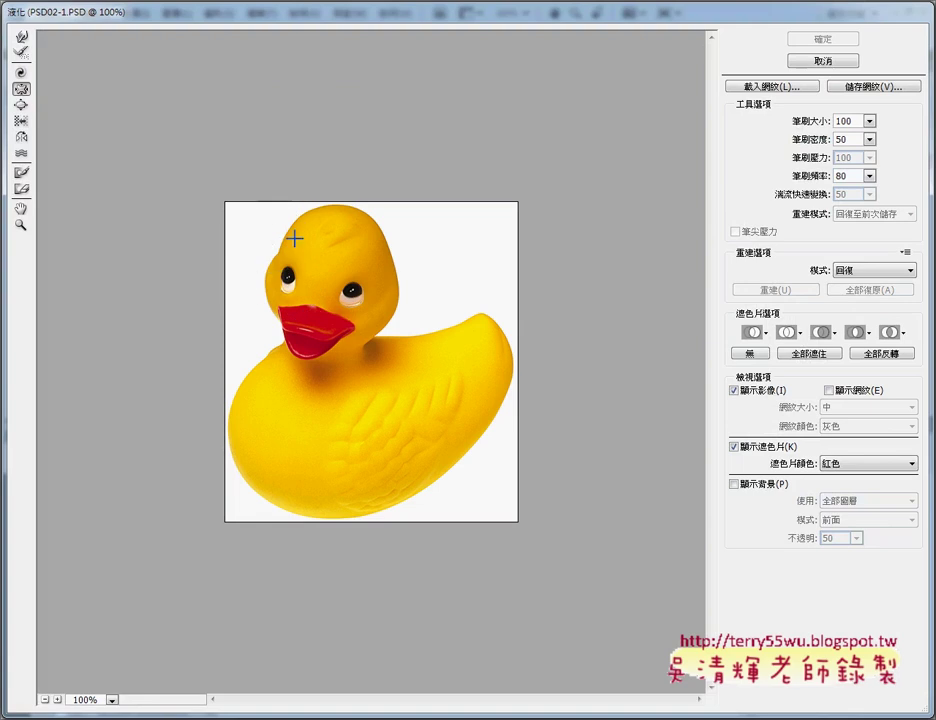
pyautogui.click(21, 104)
pyautogui.click(22, 89)
# Adjust the Brush Size and Brush Rate tool options.
pyautogui.moveTo(24, 107)
pyautogui.mouseDown()
pyautogui.moveTo(36, 70)
pyautogui.moveTo(31, 103)
pyautogui.mouseUp()
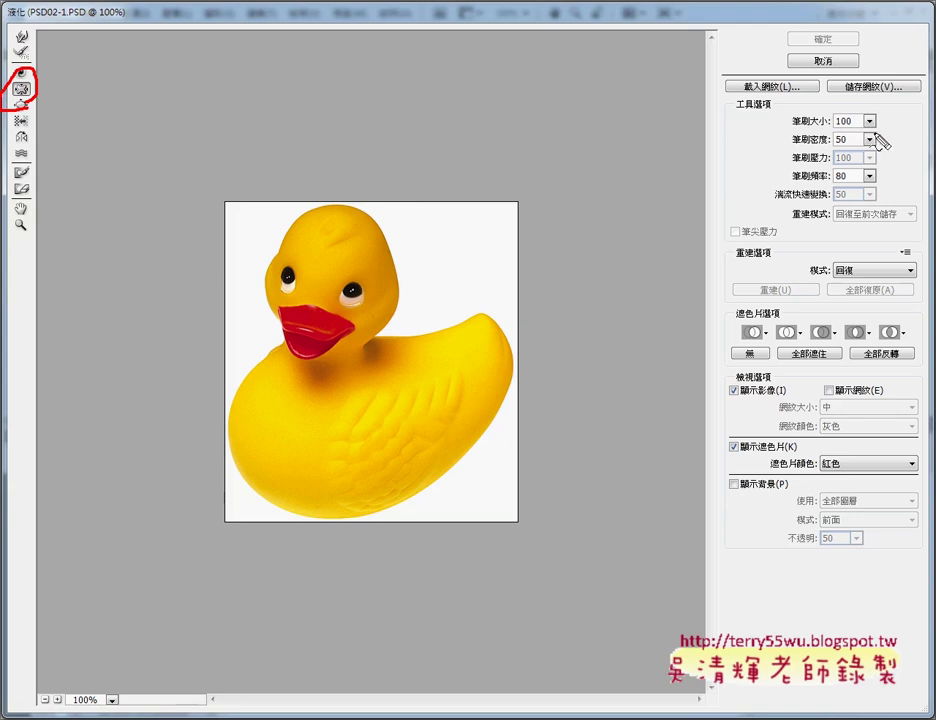
pyautogui.moveTo(858, 129)
pyautogui.mouseDown()
pyautogui.moveTo(838, 111)
pyautogui.moveTo(800, 130)
pyautogui.mouseUp()
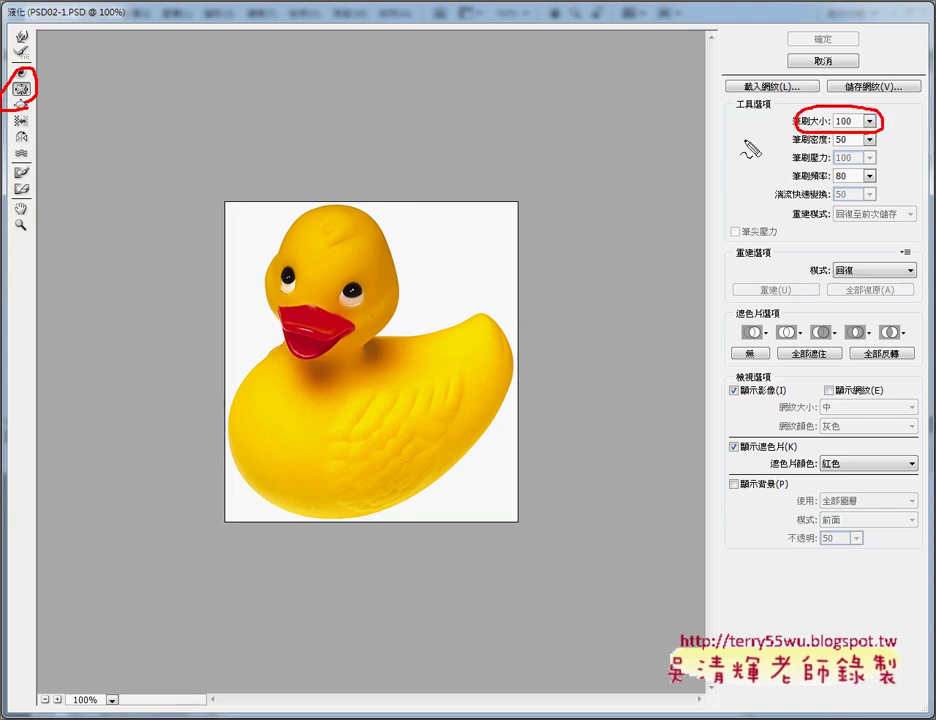
pyautogui.moveTo(744, 140)
pyautogui.mouseDown()
pyautogui.moveTo(800, 122)
pyautogui.moveTo(860, 147)
pyautogui.mouseUp()
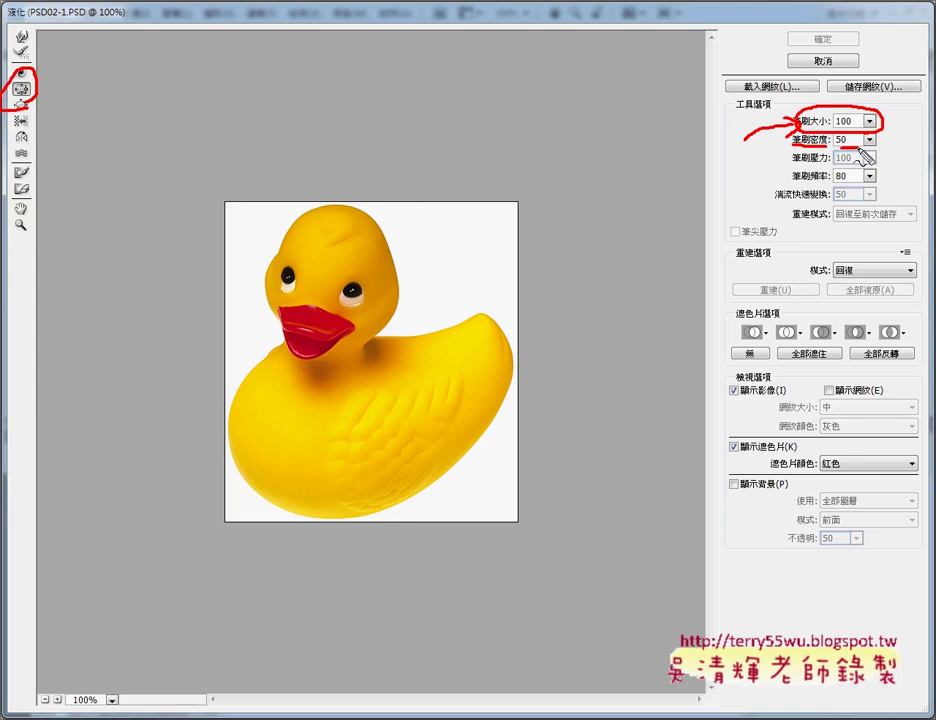
pyautogui.moveTo(788, 185); pyautogui.dragTo(852, 183)
# Pucker the duck's right and left eyes, undoing the overdone left-eye stroke.
pyautogui.press('Escape')
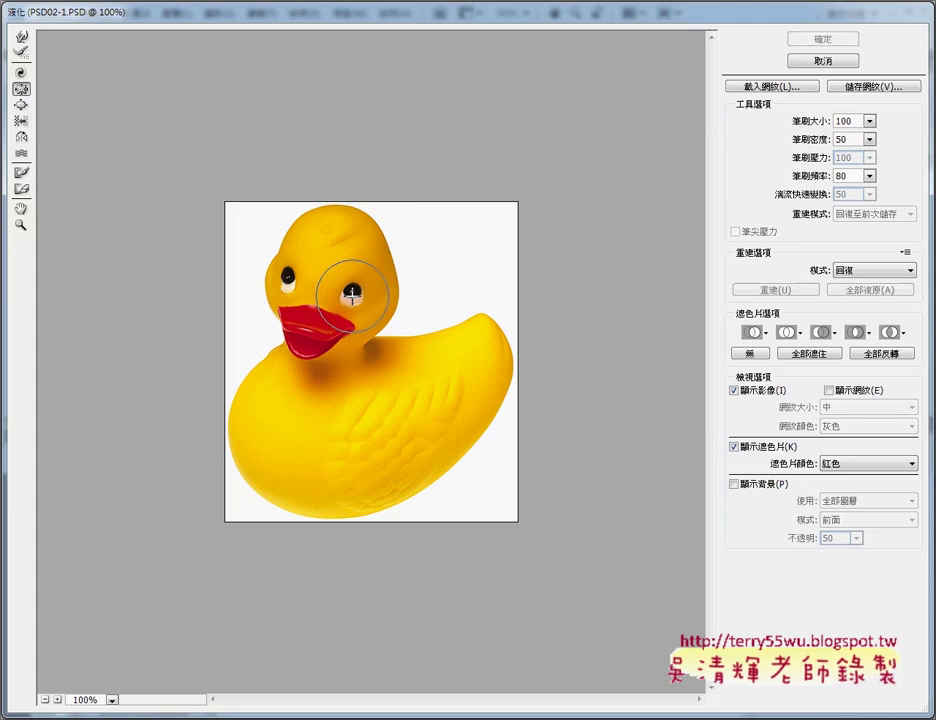
pyautogui.click(351, 293)
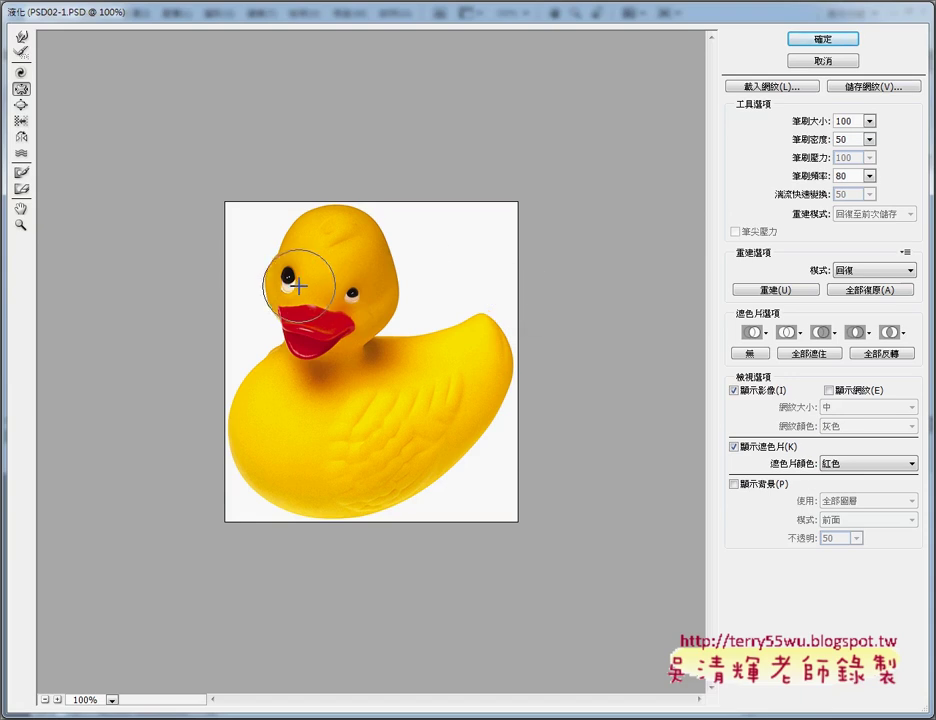
pyautogui.moveTo(299, 285); pyautogui.dragTo(288, 281)
pyautogui.moveTo(288, 281); pyautogui.dragTo(288, 281)
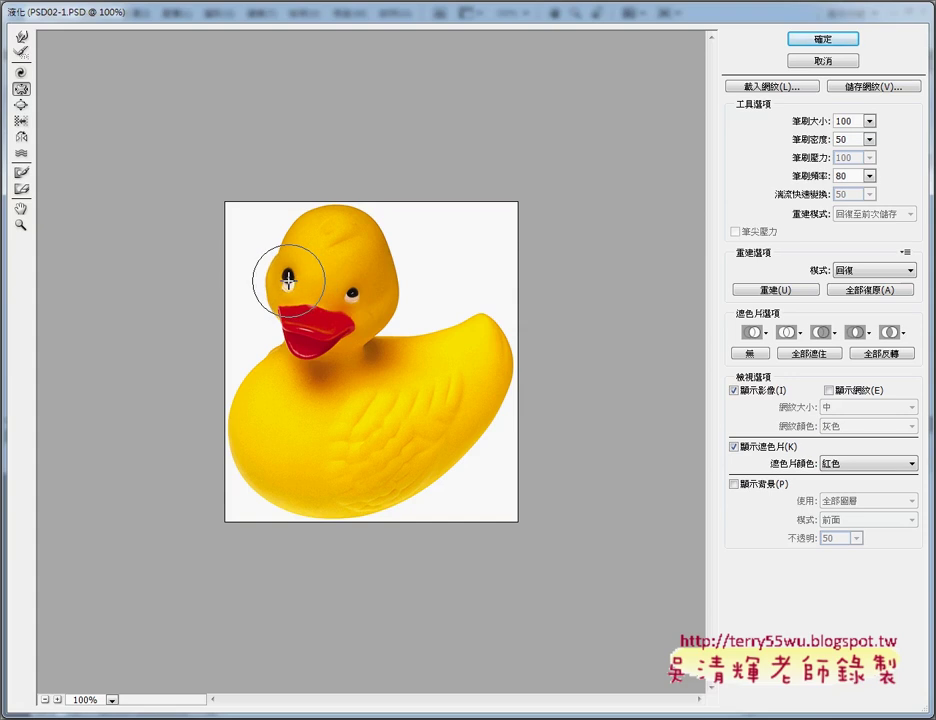
pyautogui.hotkey('ctrl', 'z')
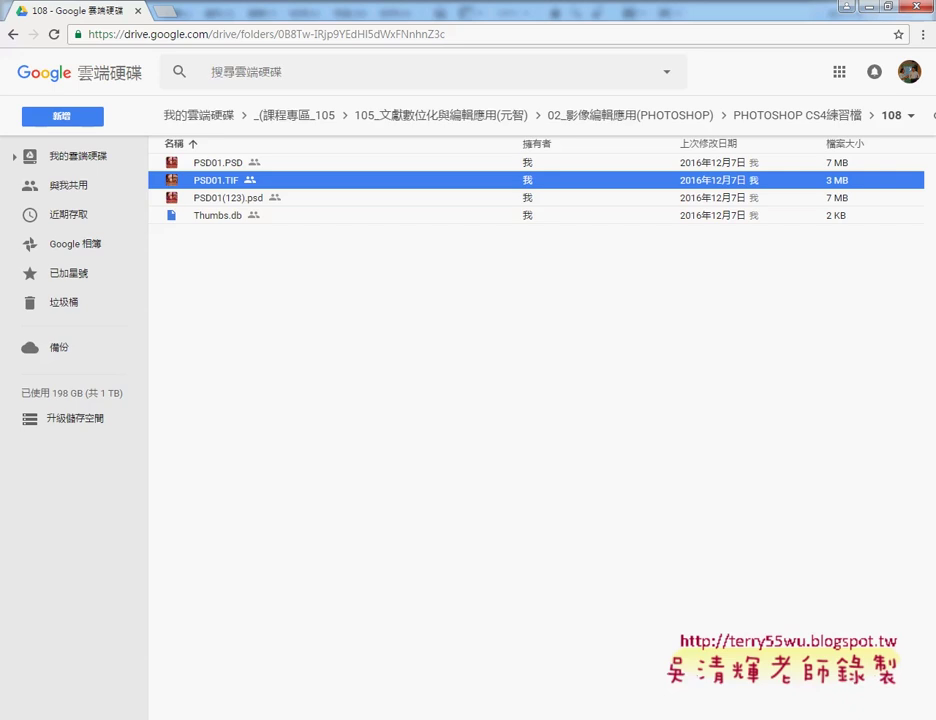
# Preview PSD01.TIF, then go to folder 202 in Google Drive and preview PSD02.TIF.
pyautogui.doubleClick(230, 180)
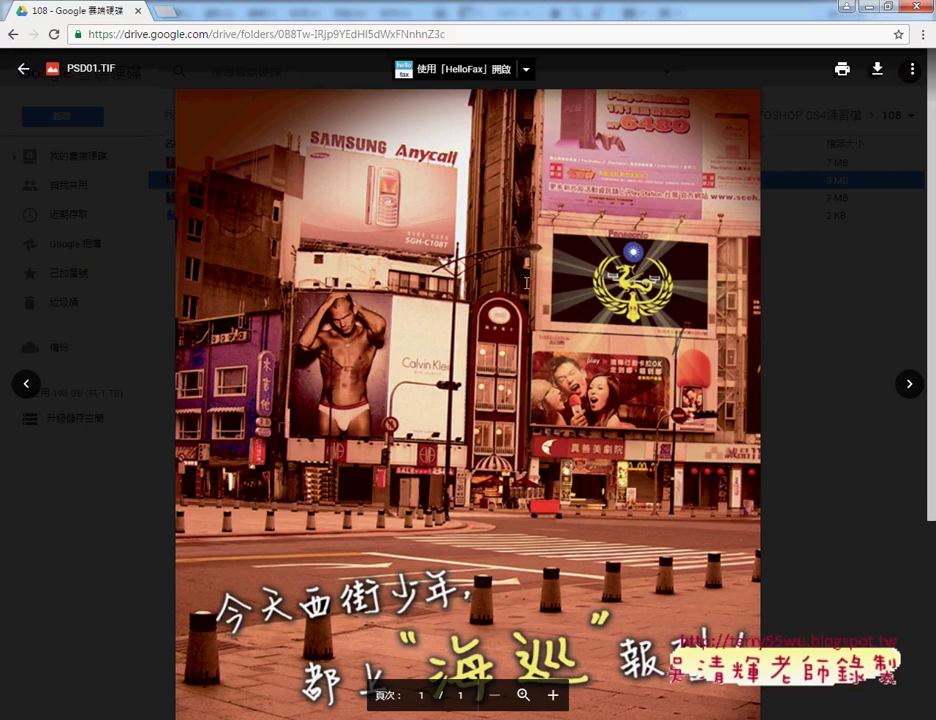
pyautogui.click(24, 68)
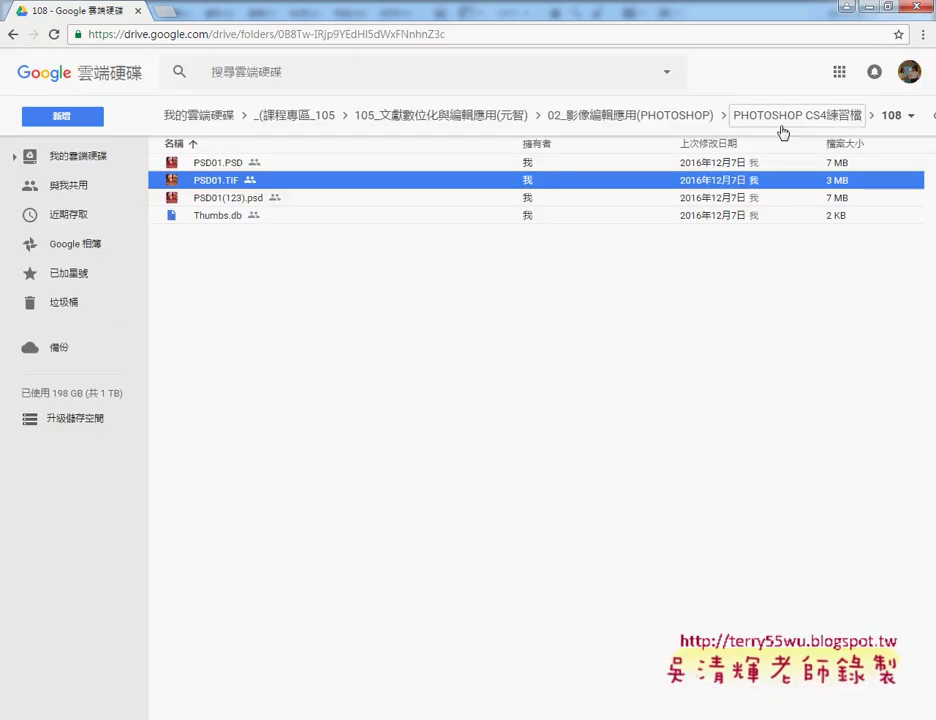
pyautogui.click(843, 115)
pyautogui.click(212, 257)
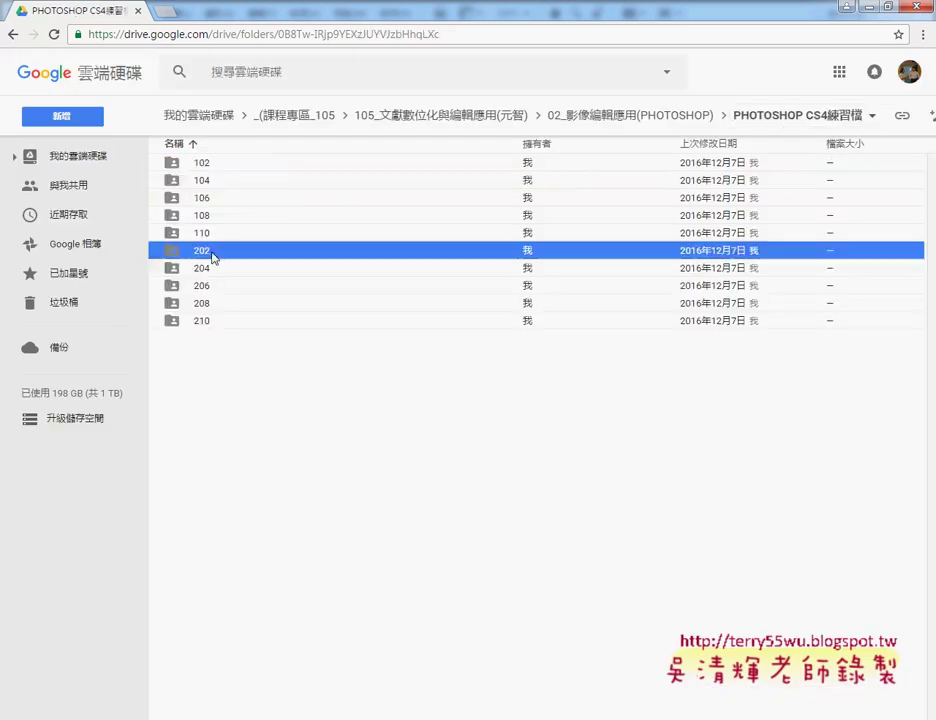
pyautogui.doubleClick(212, 257)
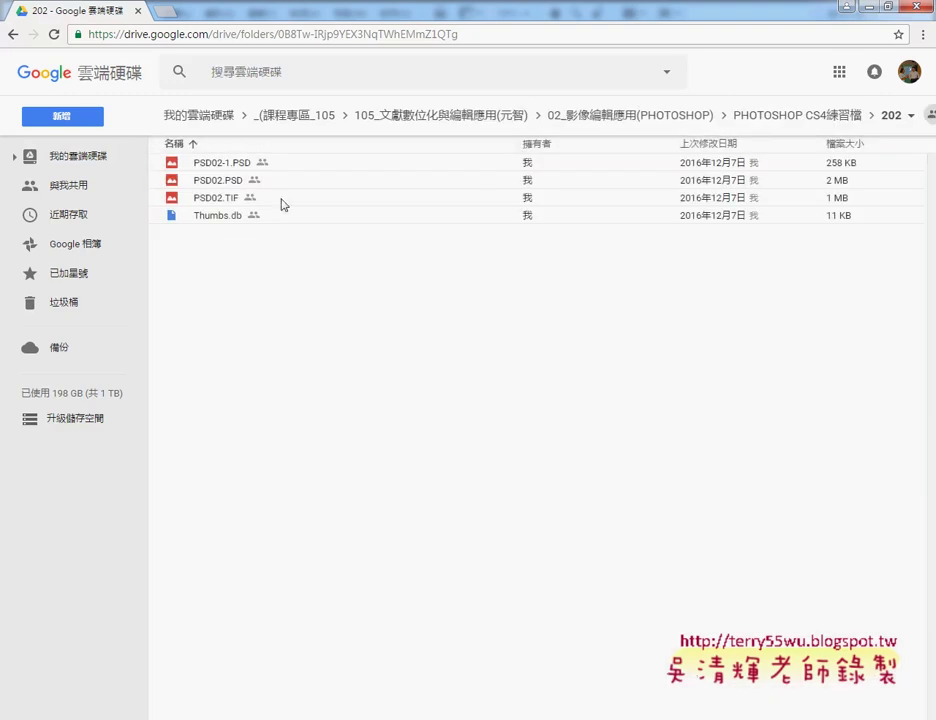
pyautogui.doubleClick(216, 200)
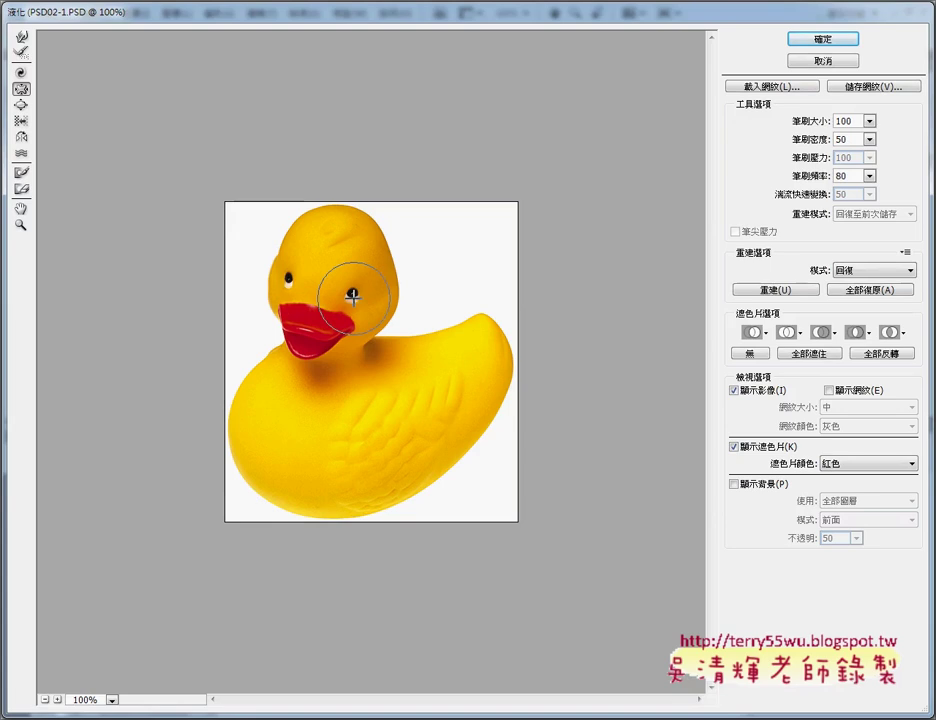
# Pucker near the right eye, then undo the stroke that warped the beak.
pyautogui.moveTo(351, 284); pyautogui.dragTo(353, 295)
pyautogui.hotkey('ctrl', 'z')
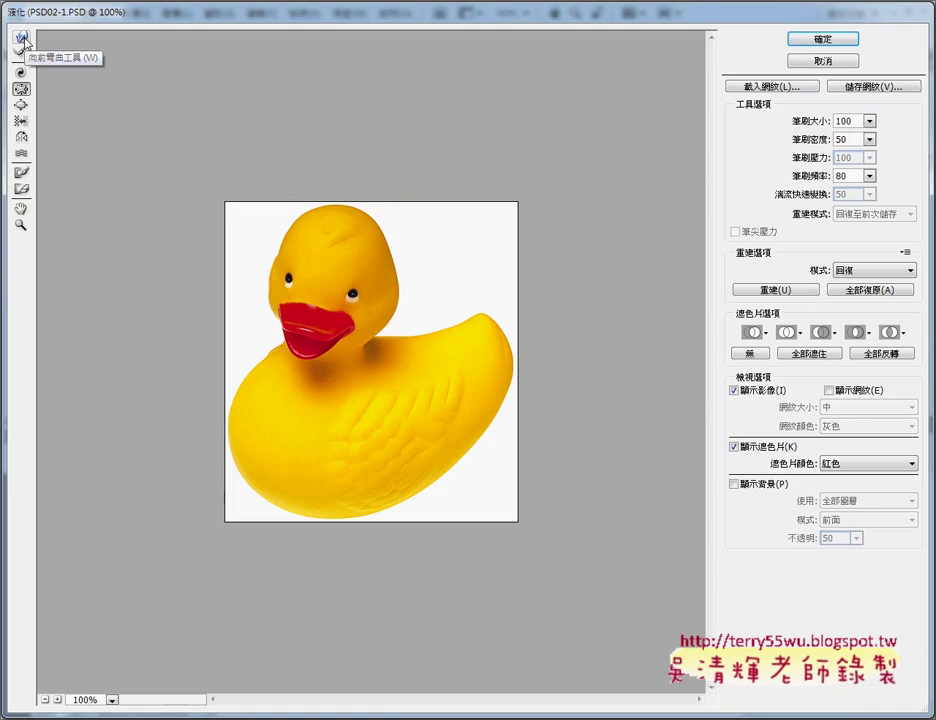
# Select the Forward Warp Tool, test-stretch the tail upward, then undo it.
pyautogui.click(21, 37)
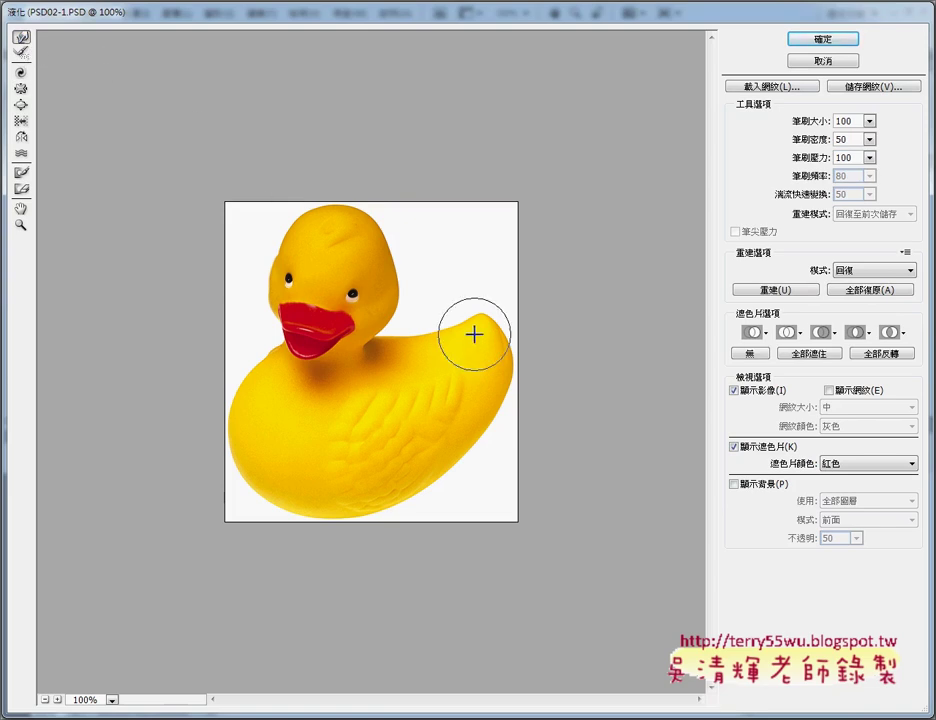
pyautogui.moveTo(476, 334); pyautogui.dragTo(486, 251)
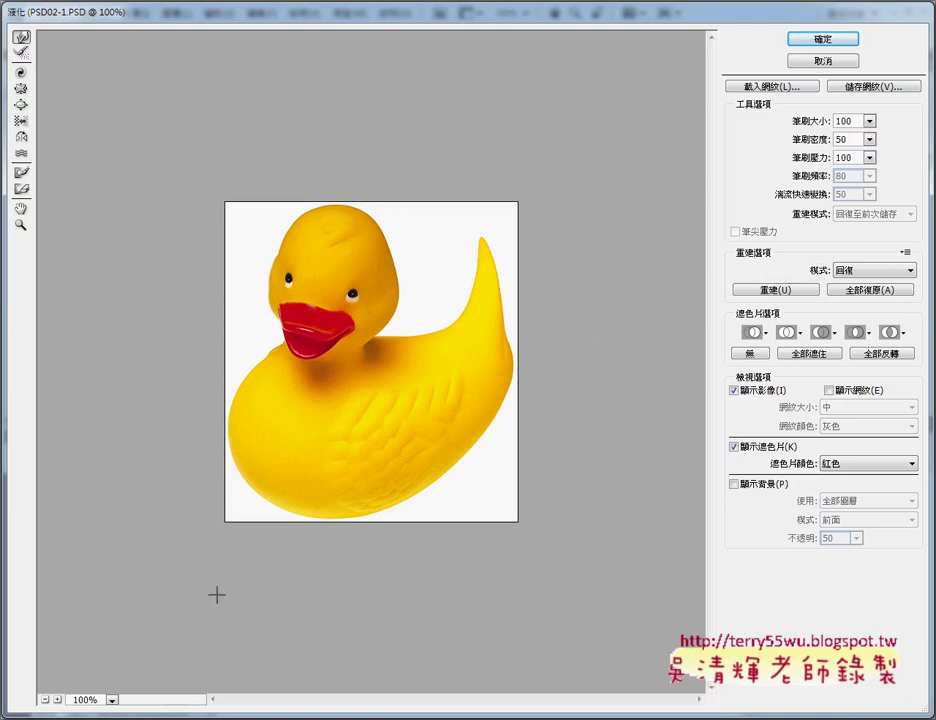
pyautogui.press('Return')
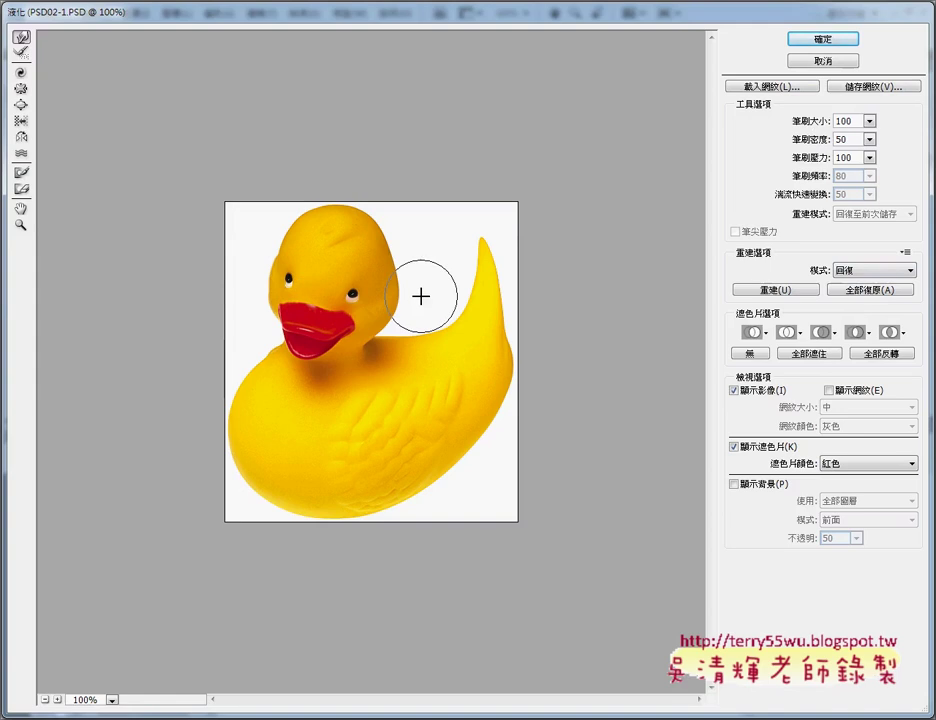
pyautogui.hotkey('ctrl', 'z')
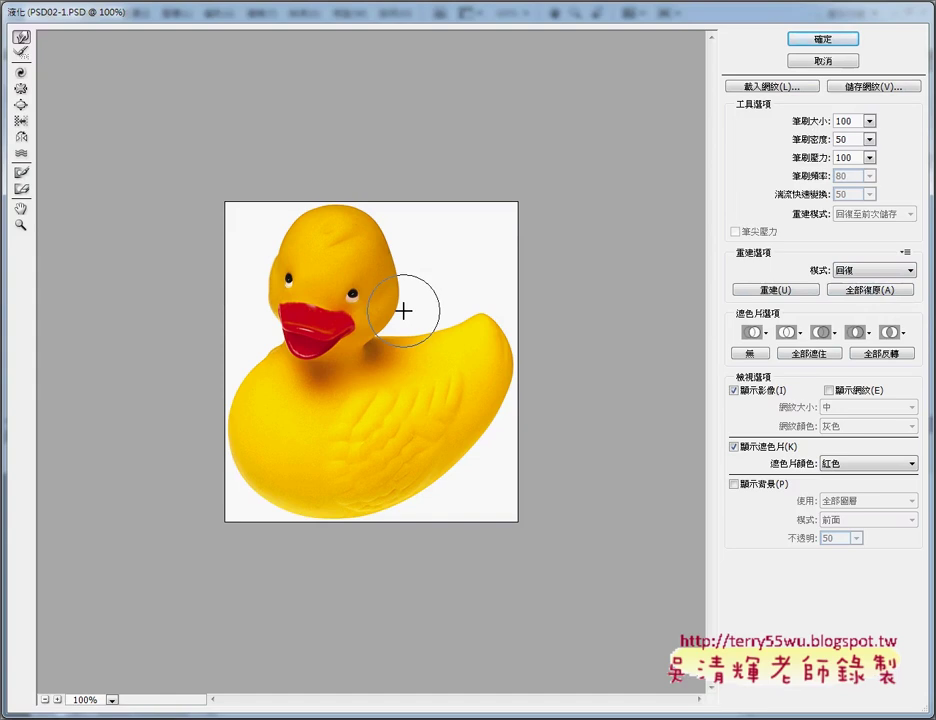
# Set the Liquify brush size to 30.
pyautogui.click(873, 292)
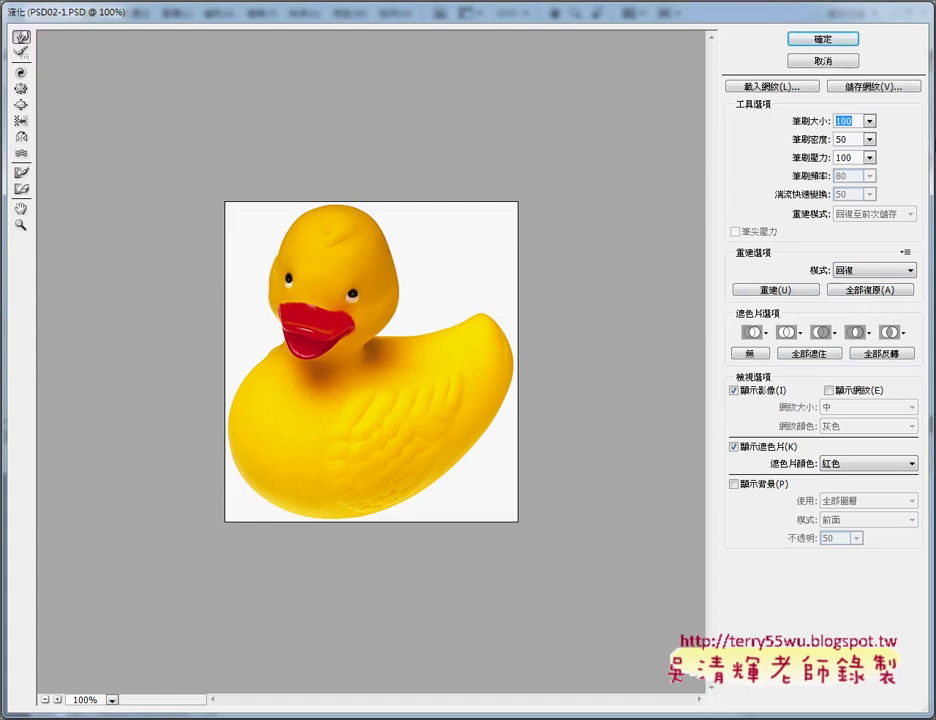
pyautogui.write('30')
pyautogui.press('Tab')
pyautogui.doubleClick(849, 121)
# Push the tail feathers upward into a row of tall, jagged spikes.
pyautogui.moveTo(452, 330); pyautogui.dragTo(443, 246)
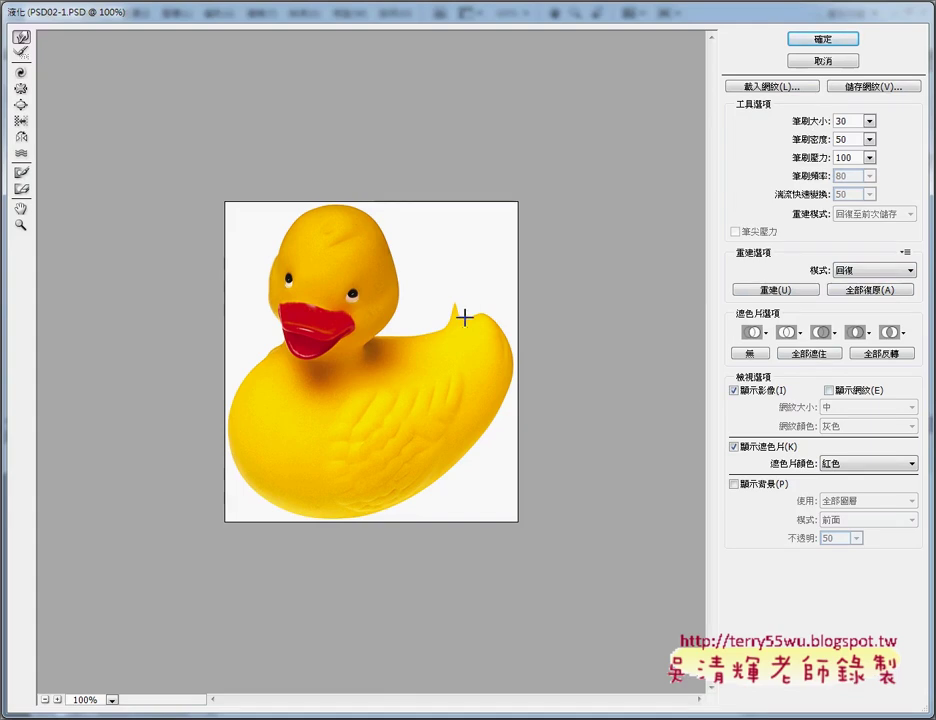
pyautogui.moveTo(464, 317); pyautogui.dragTo(463, 259)
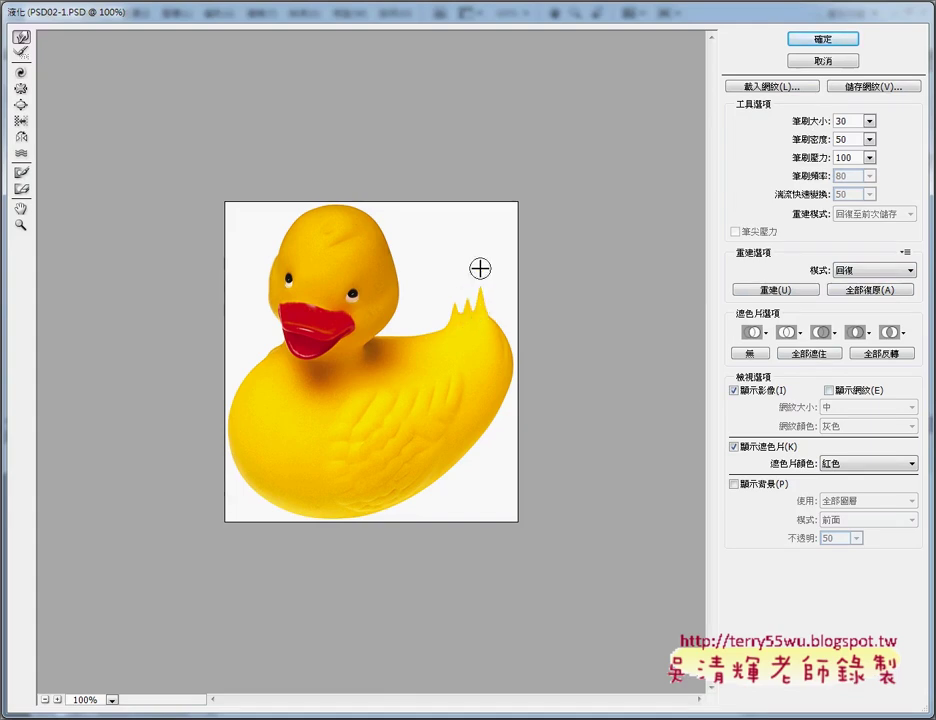
pyautogui.moveTo(487, 324); pyautogui.dragTo(501, 274)
pyautogui.moveTo(493, 343); pyautogui.dragTo(518, 281)
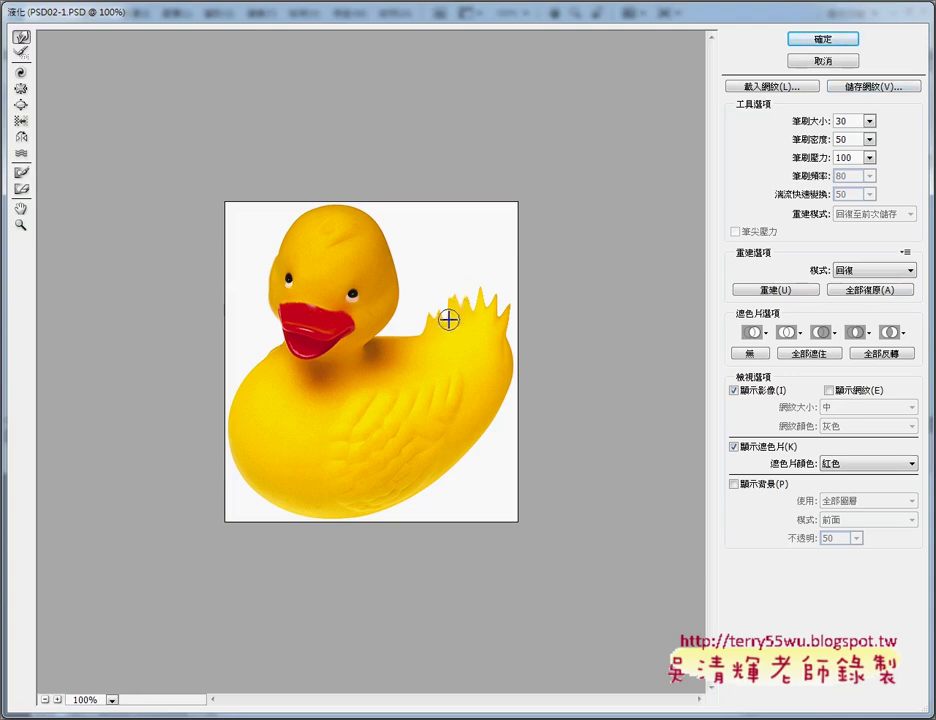
pyautogui.moveTo(448, 319); pyautogui.dragTo(447, 299)
pyautogui.moveTo(455, 320); pyautogui.dragTo(470, 267)
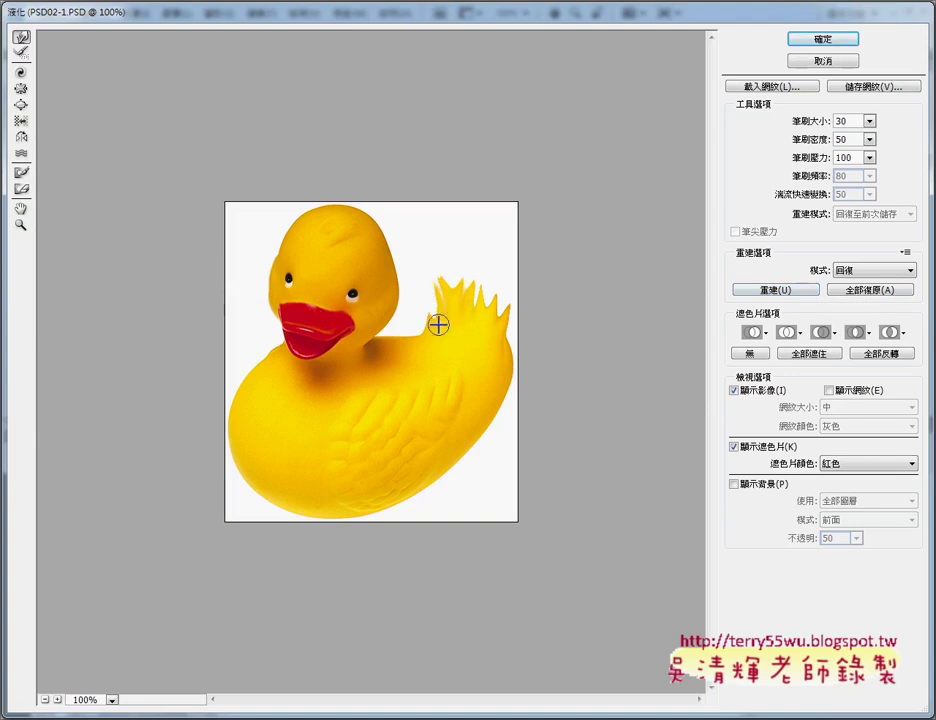
pyautogui.moveTo(438, 325)
pyautogui.mouseDown()
pyautogui.moveTo(426, 280)
pyautogui.moveTo(448, 305)
pyautogui.mouseUp()
# Set the Liquify brush size to 20 for reshaping the duck's tail tips.
pyautogui.doubleClick(843, 120)
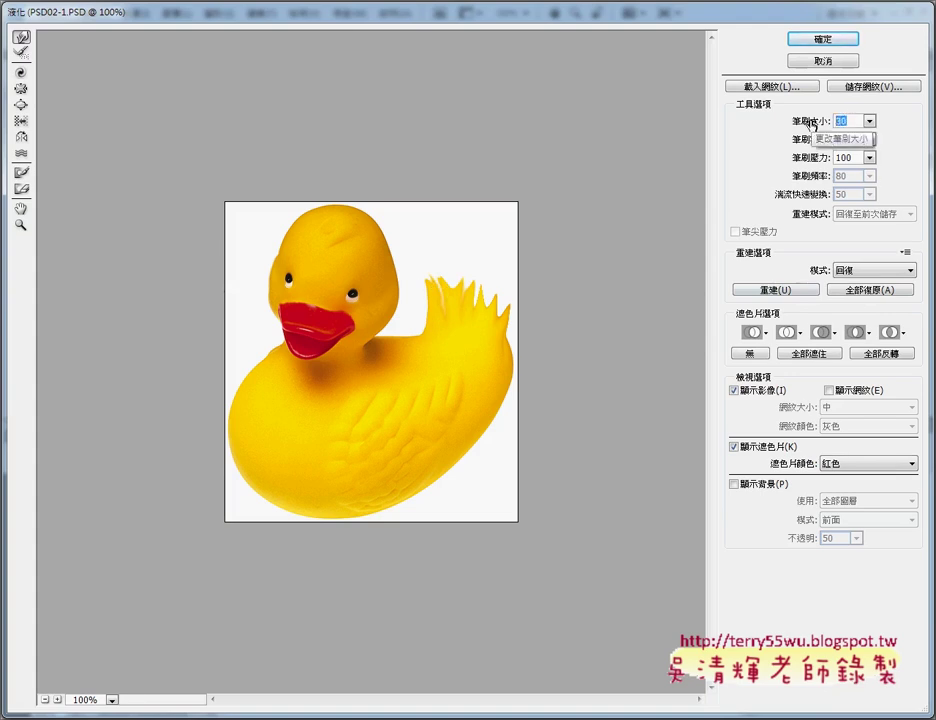
pyautogui.write('20')
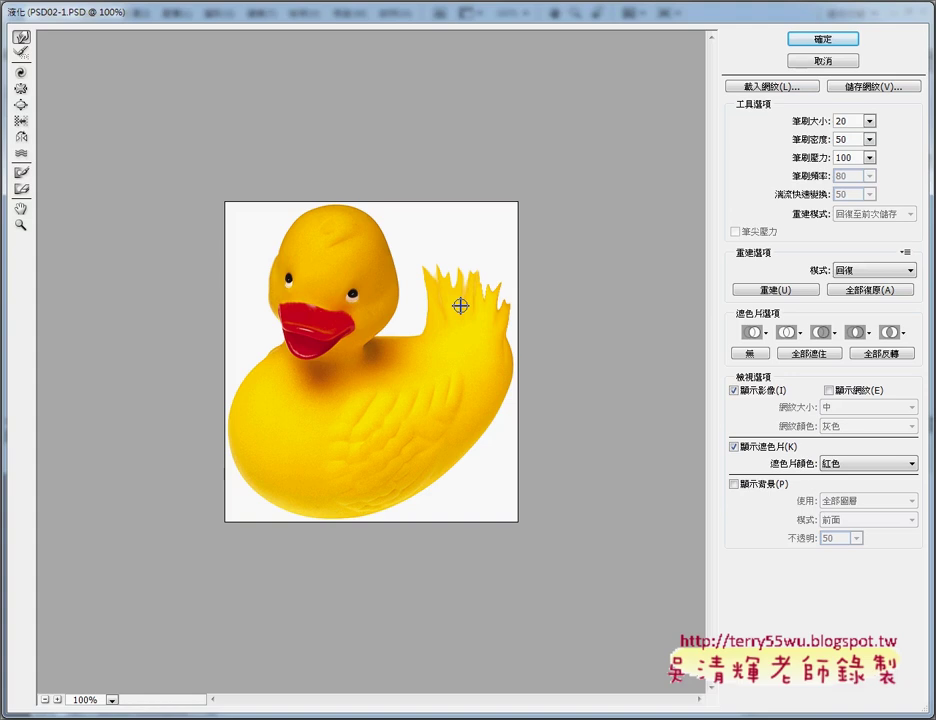
pyautogui.hotkey('ctrl', 'space')
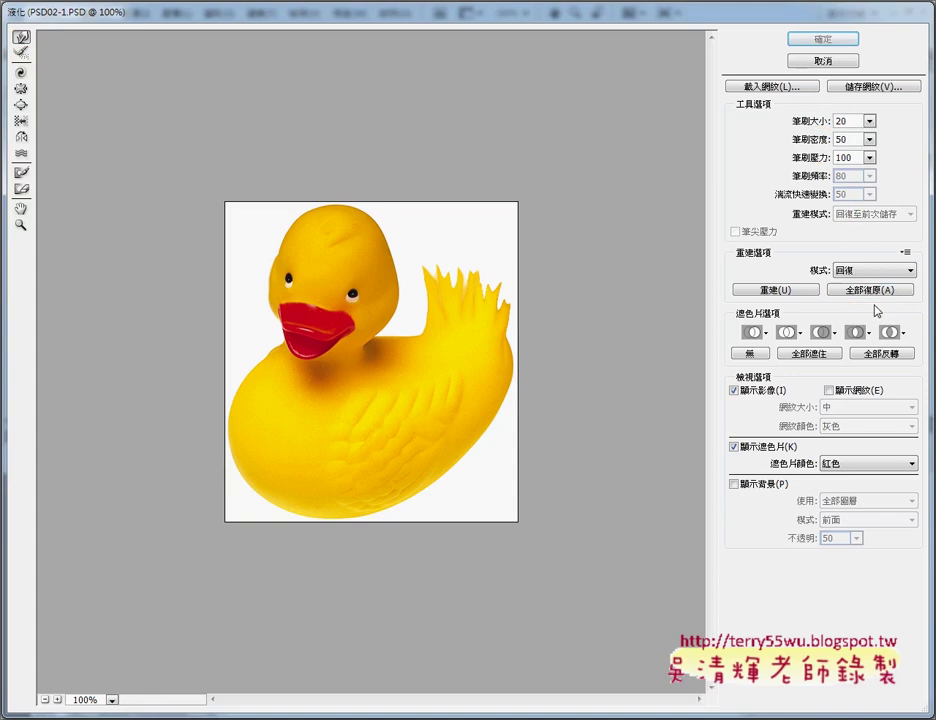
# Restore the duck, then reopen Liquify on PSD02-1 with the Forward Warp tool selected.
pyautogui.click(866, 291)
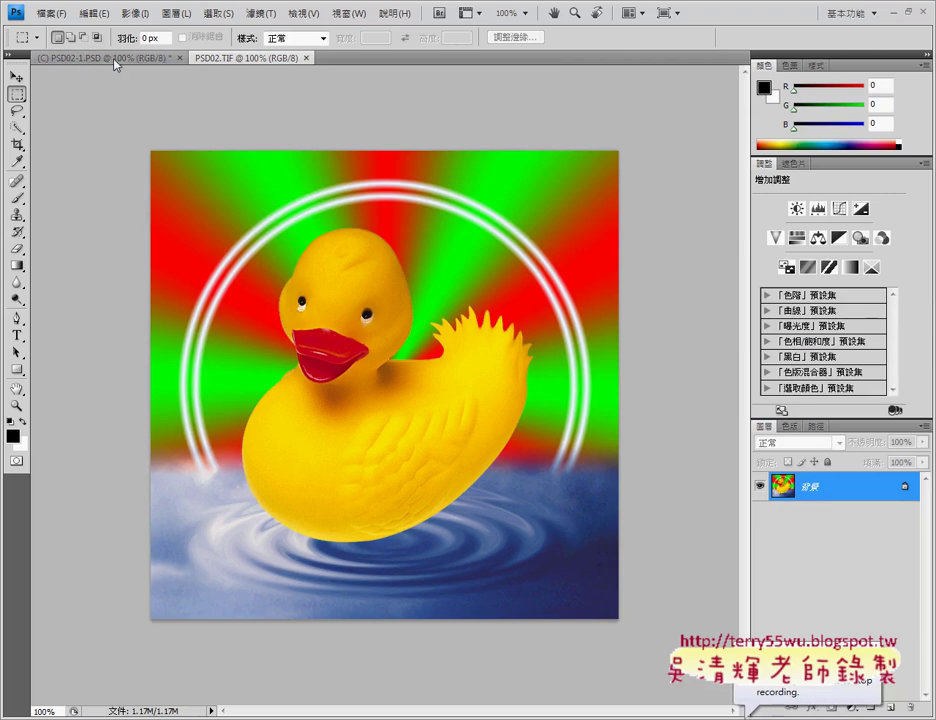
pyautogui.click(113, 58)
pyautogui.click(260, 13)
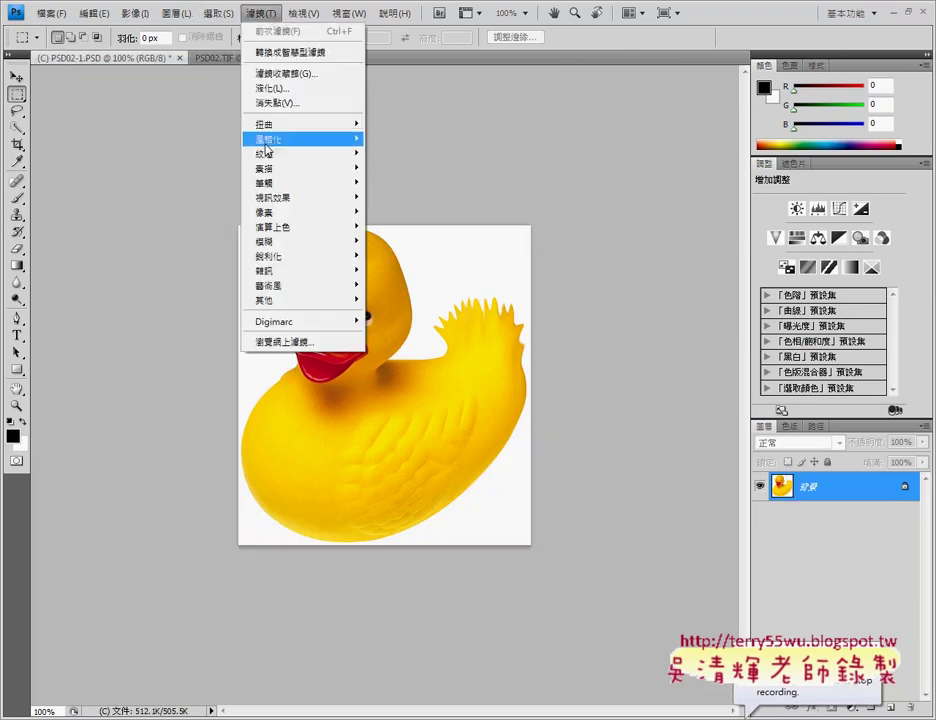
pyautogui.click(272, 88)
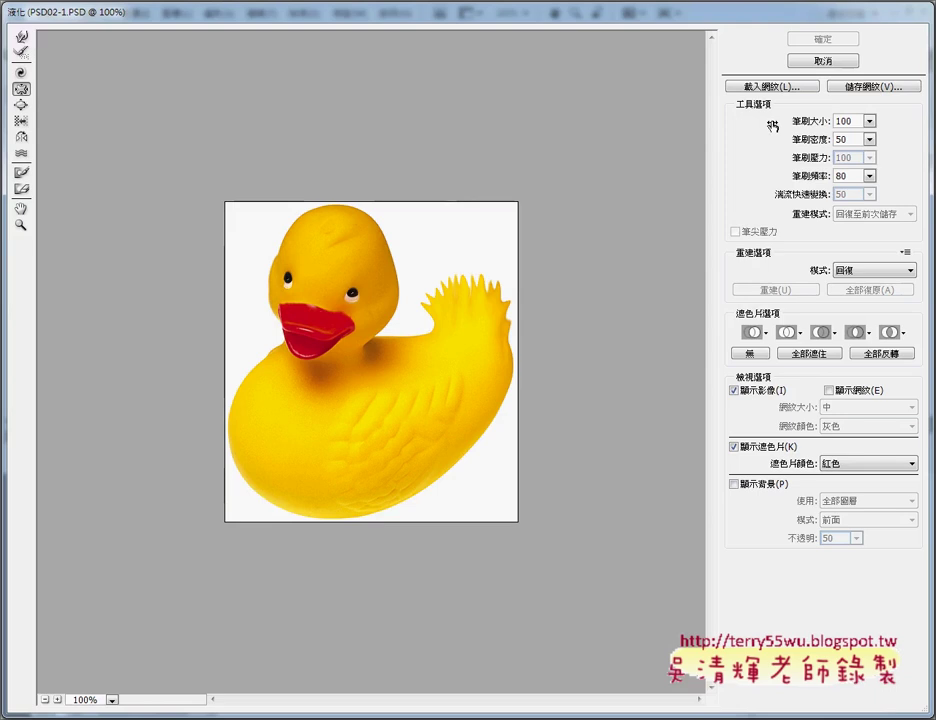
pyautogui.click(22, 38)
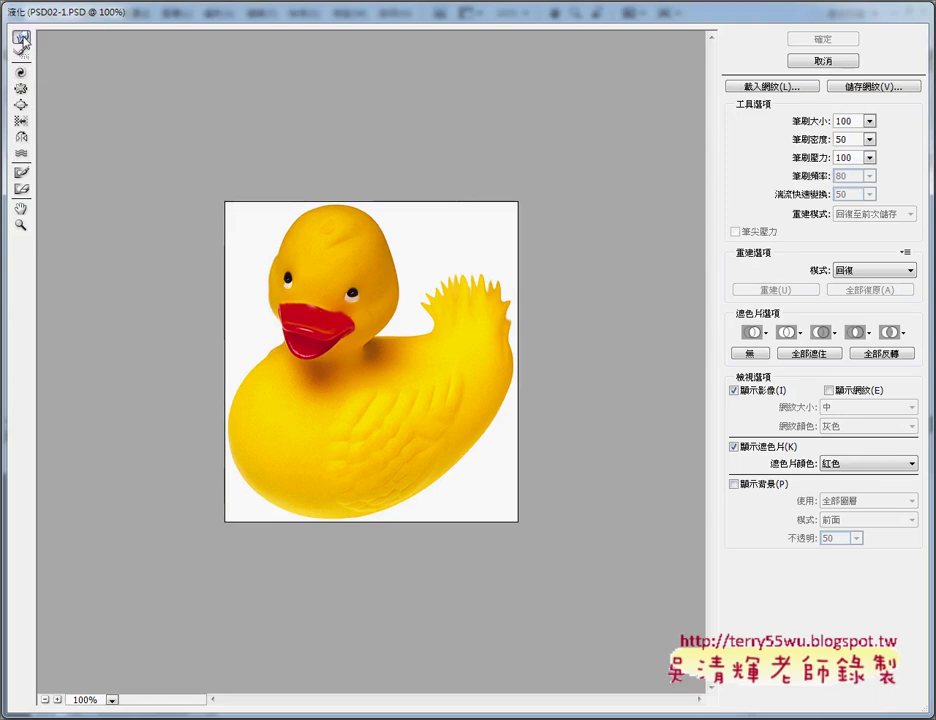
# Select the Liquify brush size value.
pyautogui.click(845, 121)
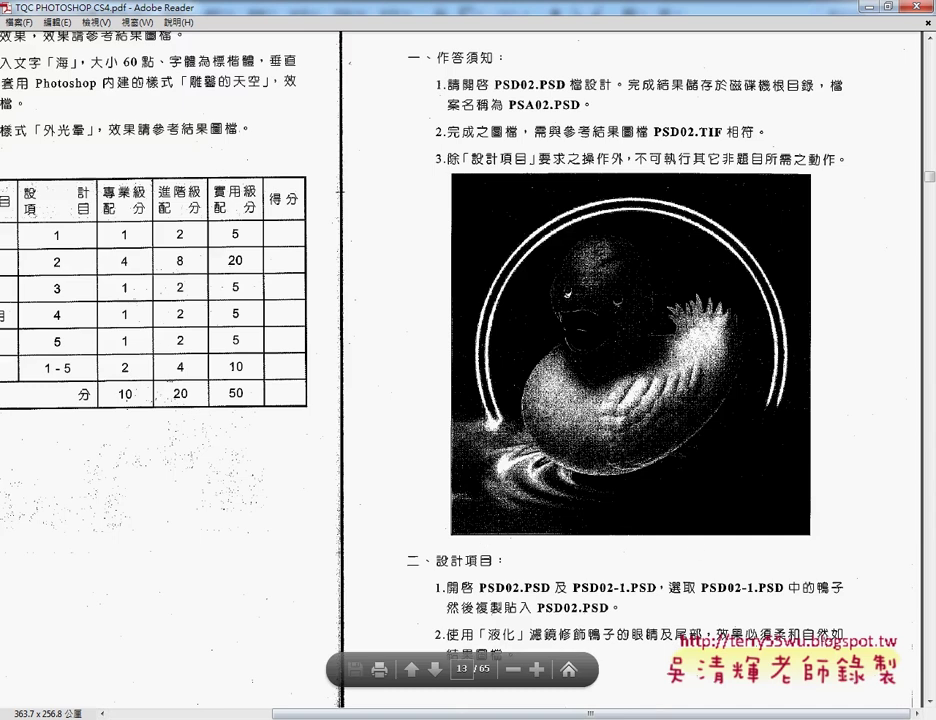
# Scroll the PDF down to the scoring table, then bring up the PSD02.TIF reference preview.
pyautogui.scroll(-5, 640, 400)
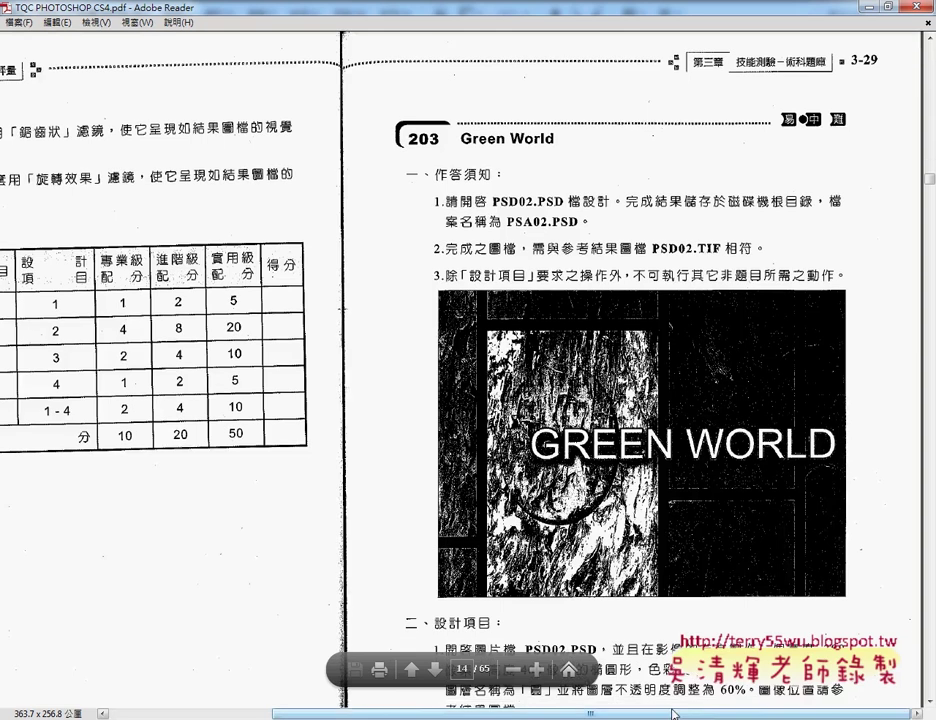
pyautogui.moveTo(673, 714); pyautogui.dragTo(510, 714)
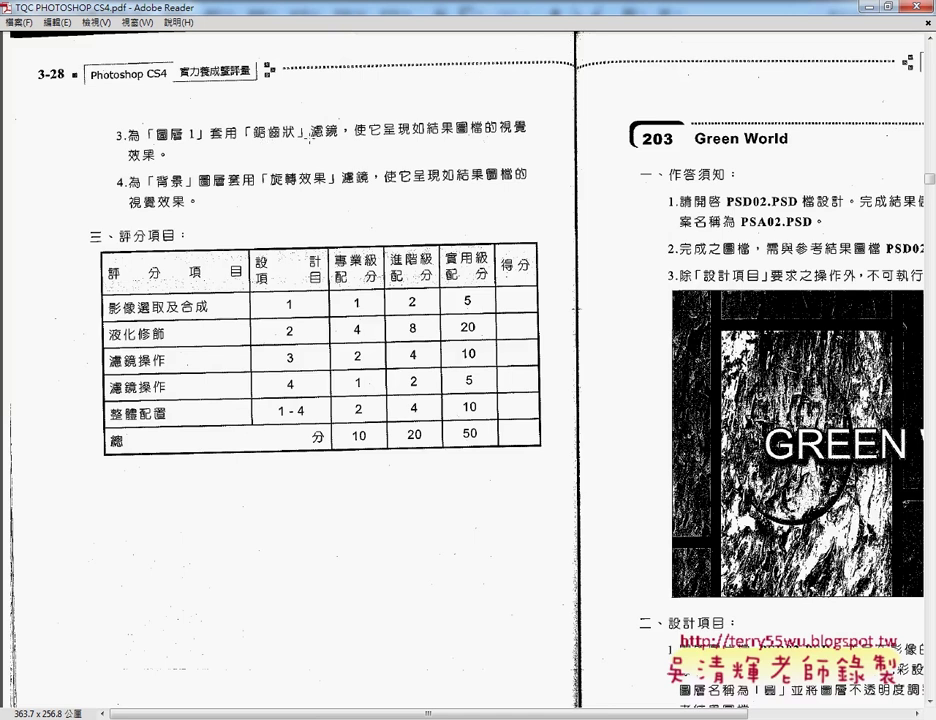
pyautogui.click(638, 10)
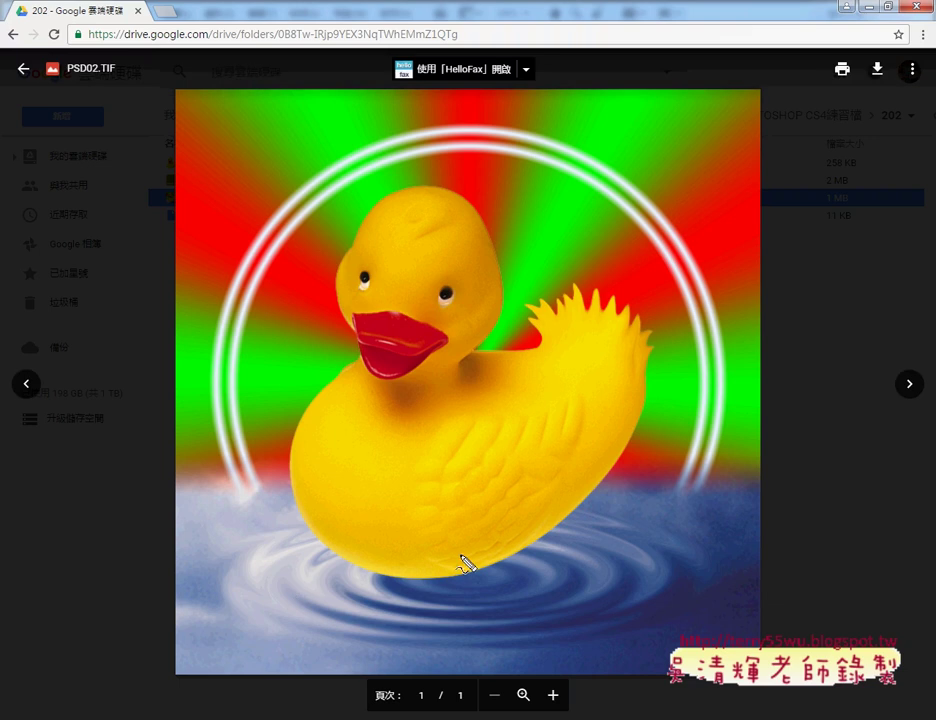
# Mark out the rippled water area on the PSD02.TIF reference, then cancel Liquify in Photoshop.
pyautogui.moveTo(175, 484)
pyautogui.mouseDown()
pyautogui.moveTo(157, 557)
pyautogui.moveTo(162, 667)
pyautogui.mouseUp()
pyautogui.moveTo(240, 488); pyautogui.dragTo(725, 642)
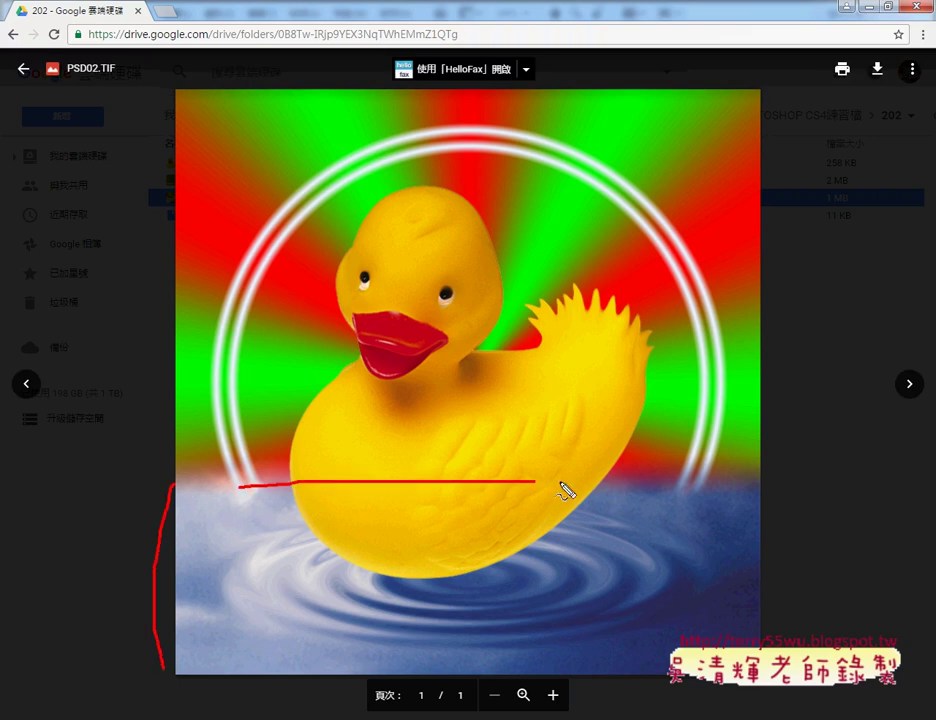
pyautogui.moveTo(236, 662); pyautogui.dragTo(721, 660)
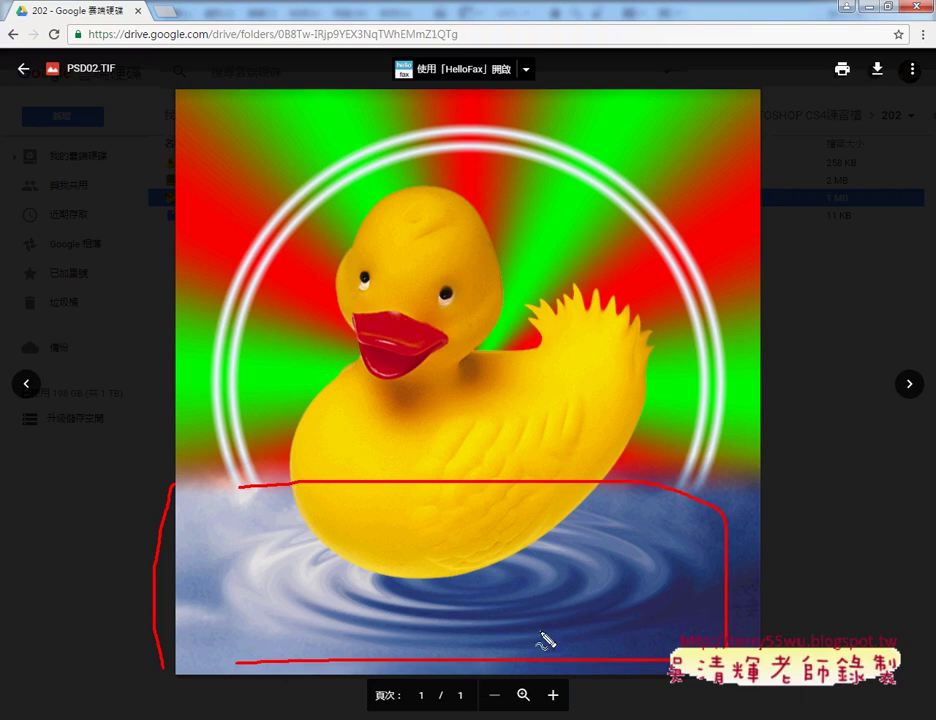
pyautogui.moveTo(478, 634)
pyautogui.mouseDown()
pyautogui.moveTo(630, 608)
pyautogui.moveTo(520, 622)
pyautogui.mouseUp()
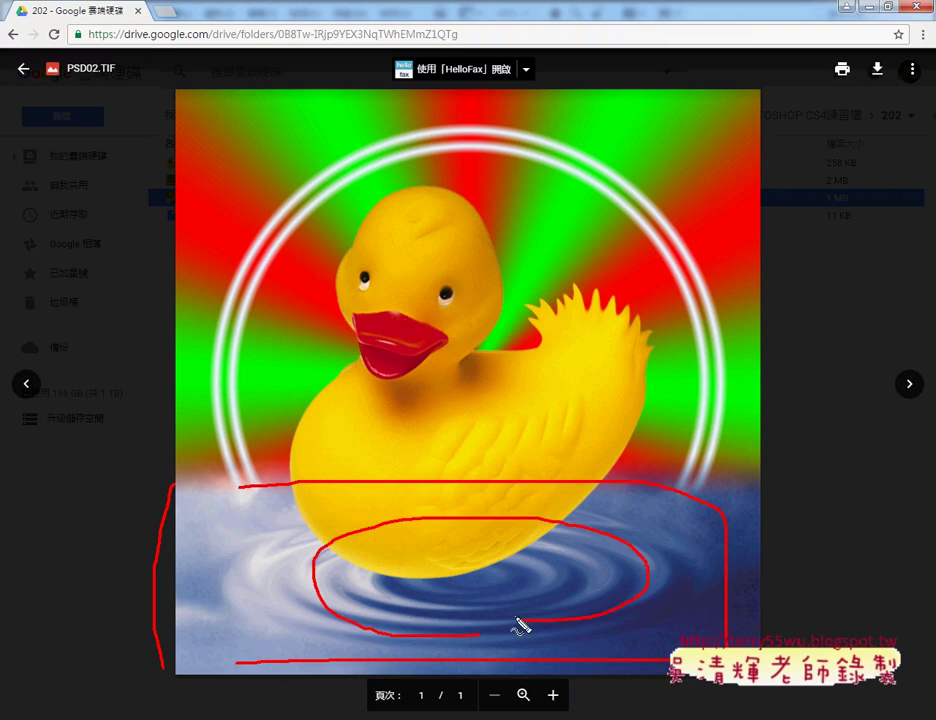
pyautogui.press('Escape')
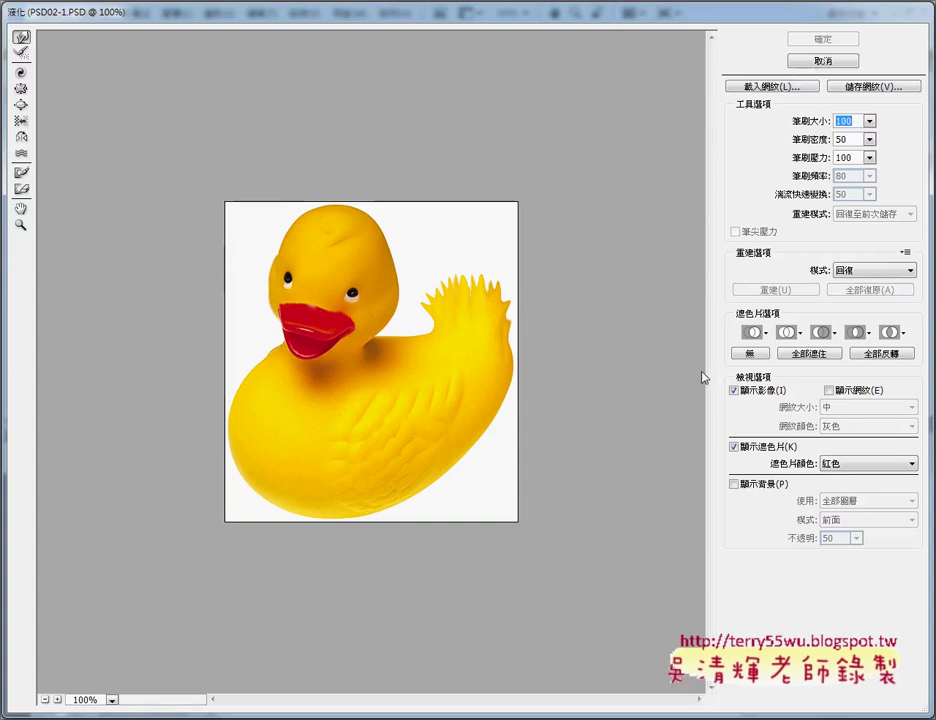
pyautogui.click(822, 61)
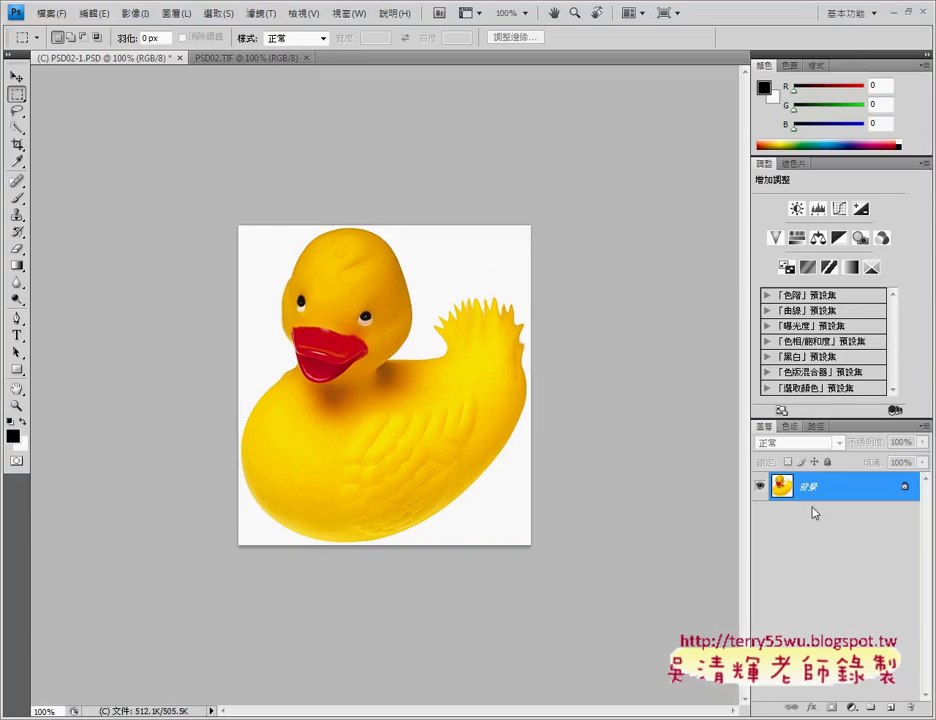
# Drag PSD02.PSD from the 202 folder into Photoshop to open it.
pyautogui.click(243, 58)
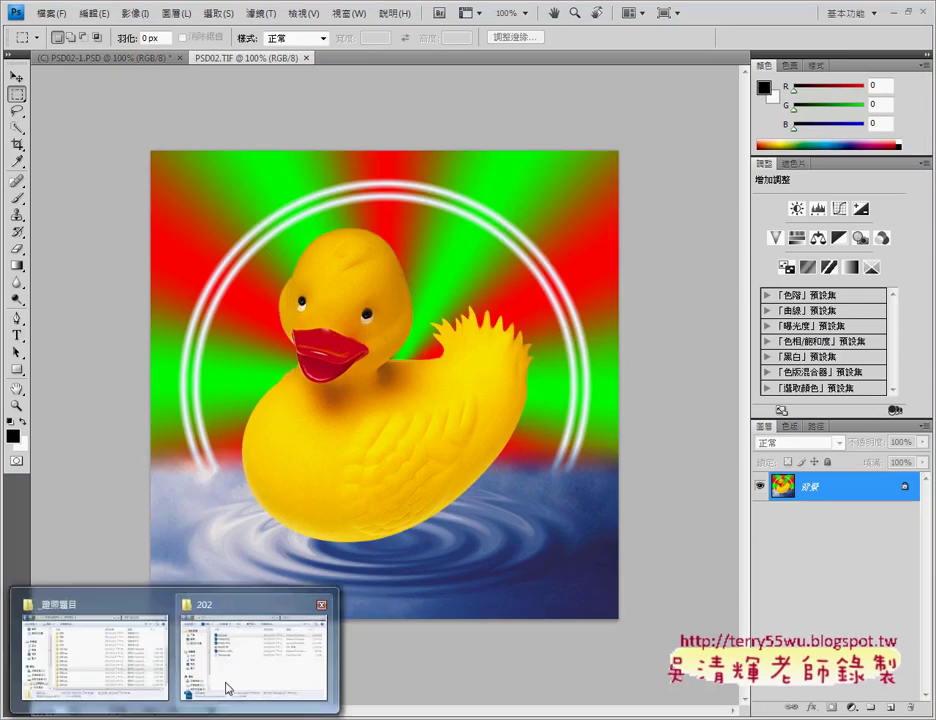
pyautogui.click(226, 684)
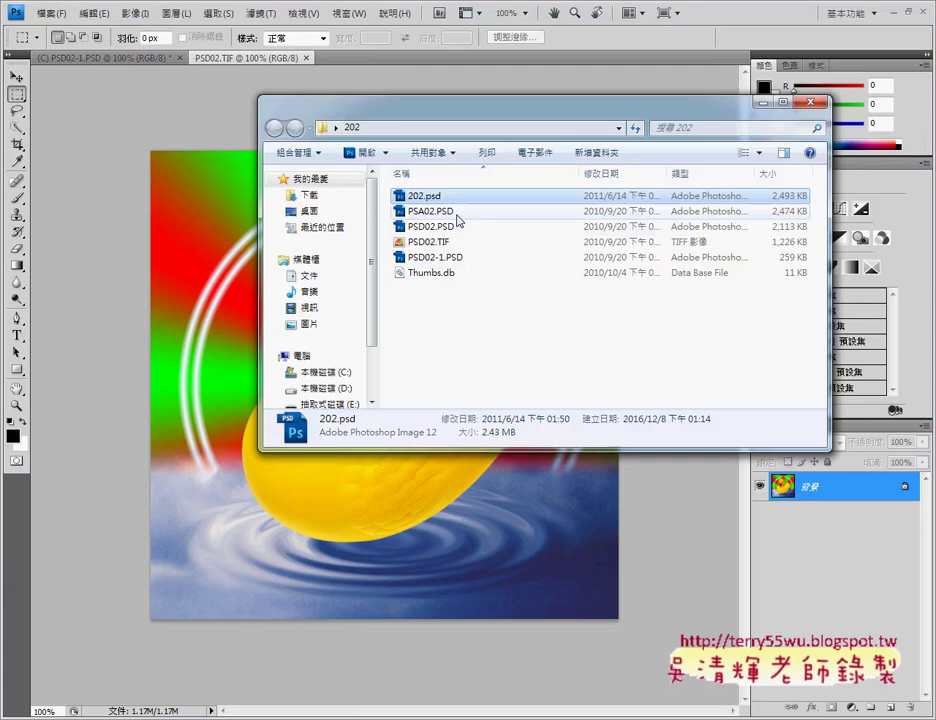
pyautogui.click(426, 228)
pyautogui.moveTo(426, 233); pyautogui.dragTo(172, 80)
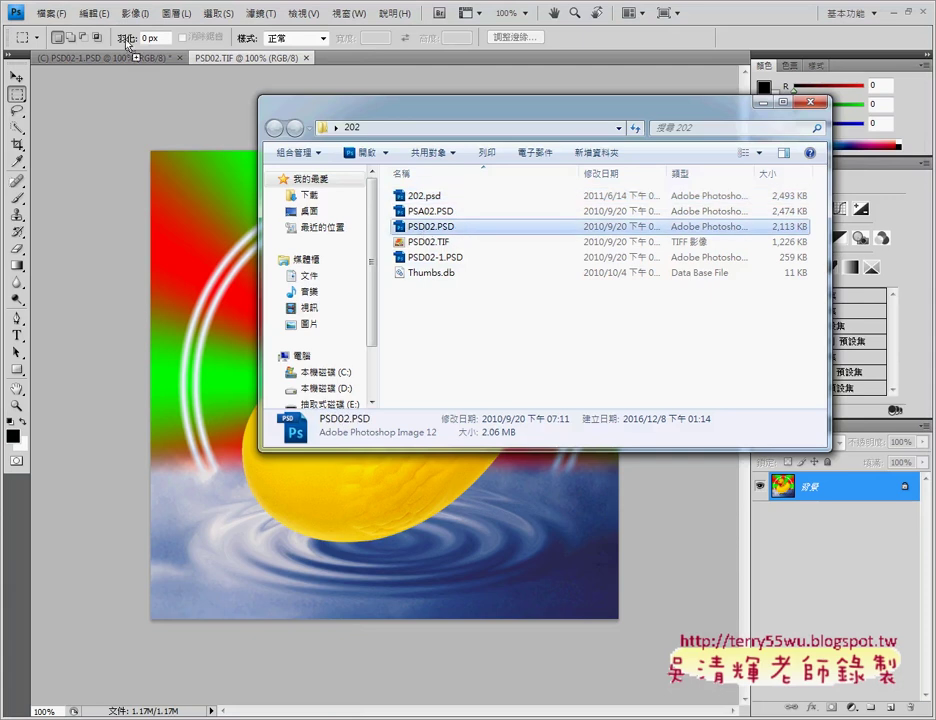
pyautogui.moveTo(127, 42); pyautogui.dragTo(172, 89)
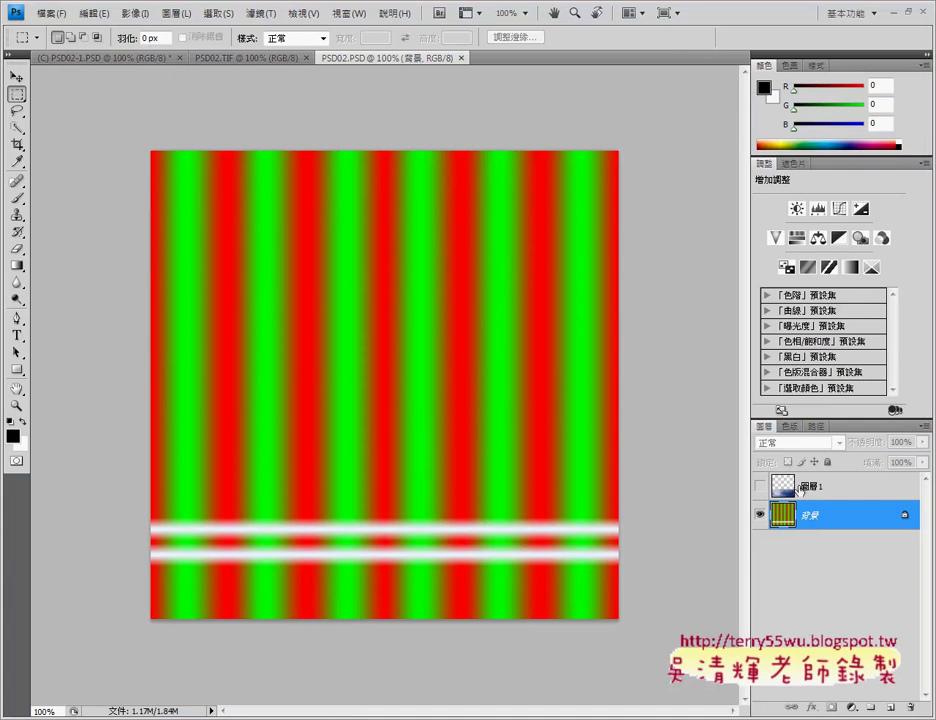
# Make the cloud-water Layer 1 visible and active over the stripes, with the Filter menu open.
pyautogui.click(760, 486)
pyautogui.click(760, 486)
pyautogui.click(760, 486)
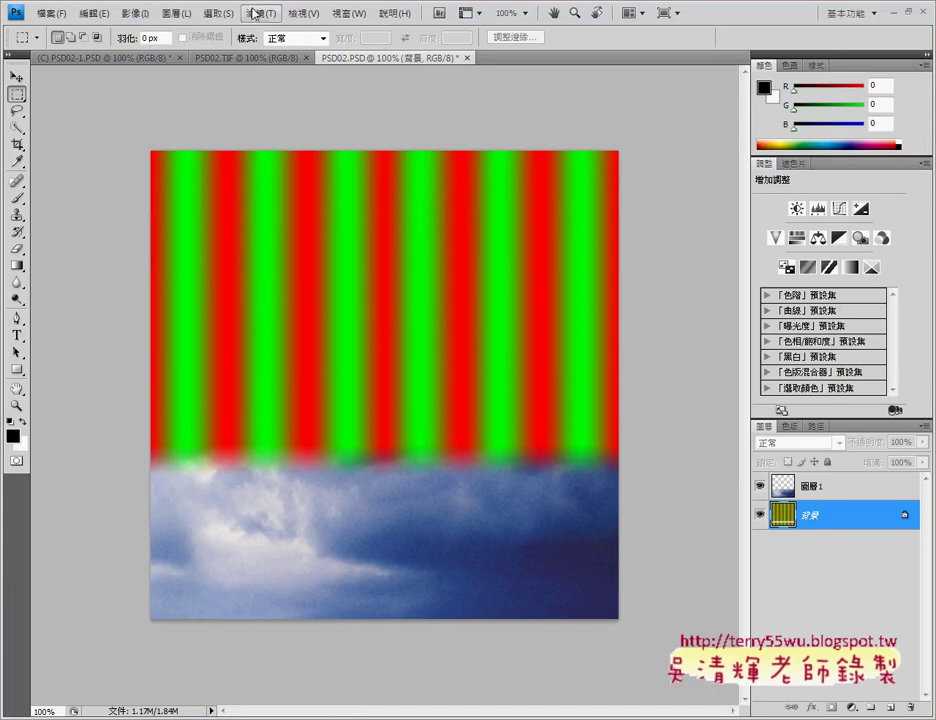
pyautogui.click(255, 13)
pyautogui.click(818, 487)
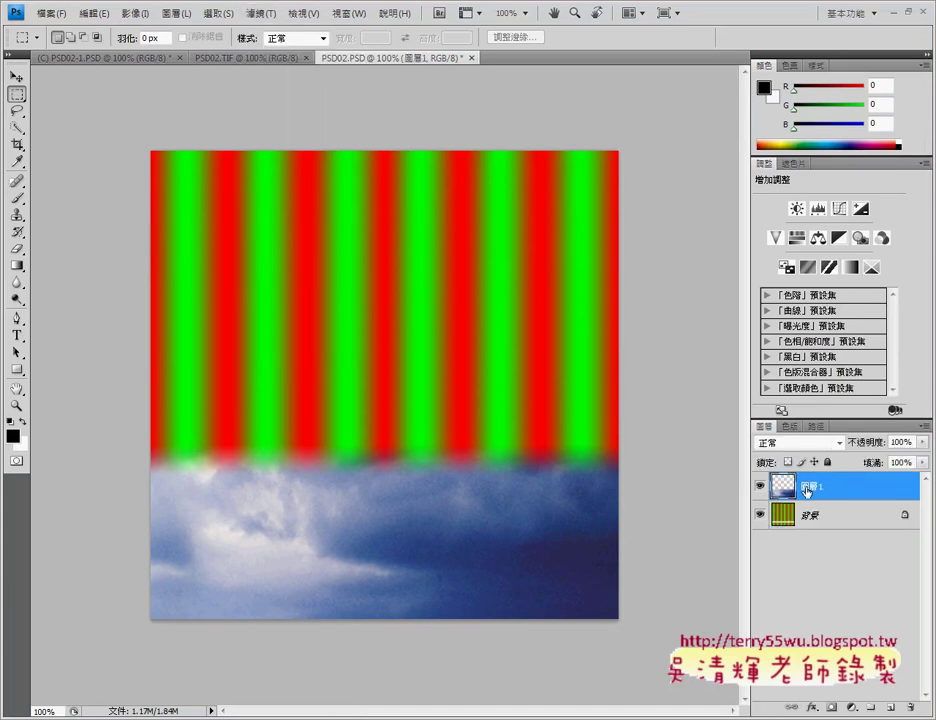
pyautogui.click(259, 14)
pyautogui.moveTo(275, 124)
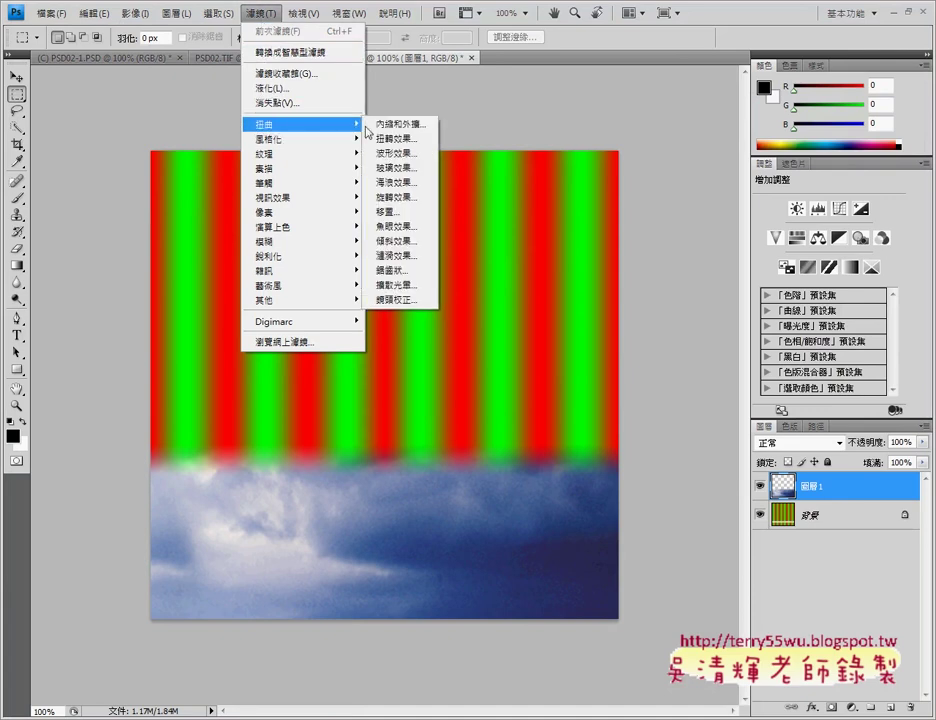
# Apply ZigZag to the water layer at amount 10 with 5 ridges.
pyautogui.click(401, 276)
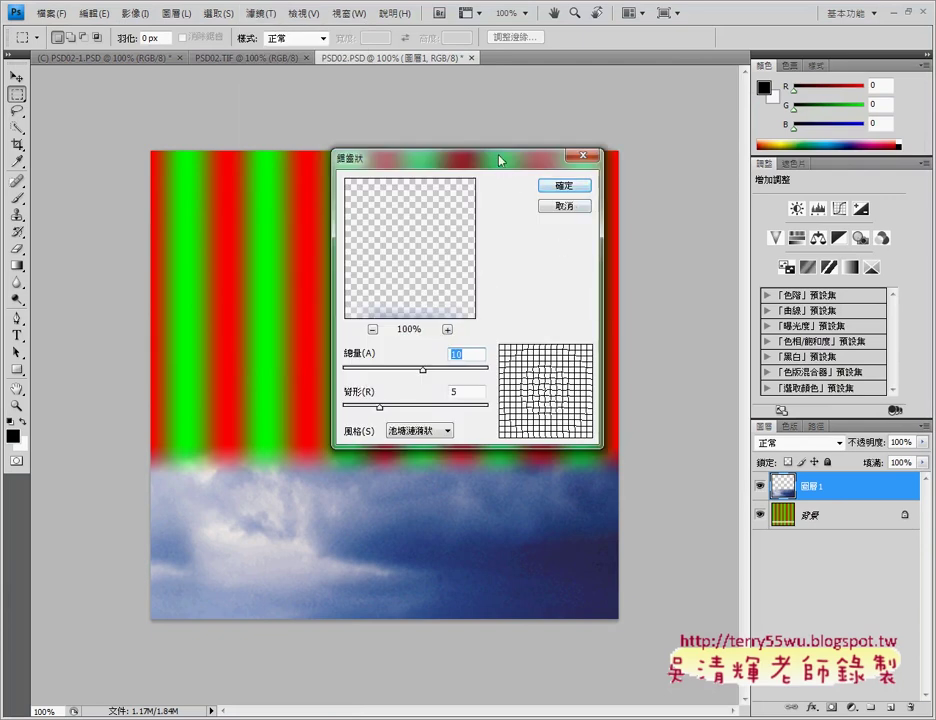
pyautogui.moveTo(500, 157); pyautogui.dragTo(689, 155)
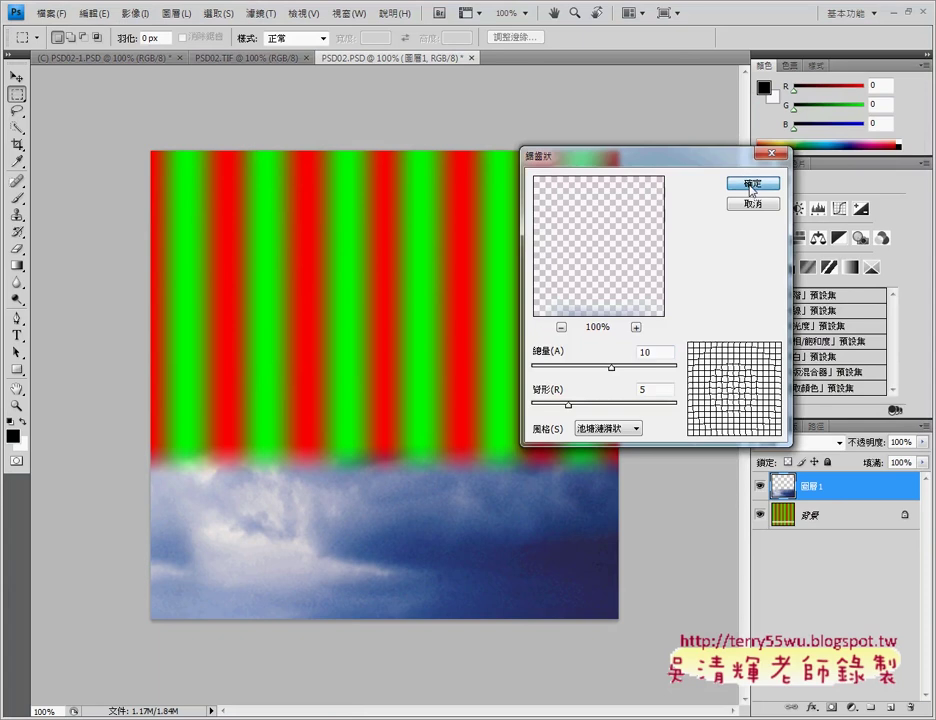
pyautogui.click(752, 187)
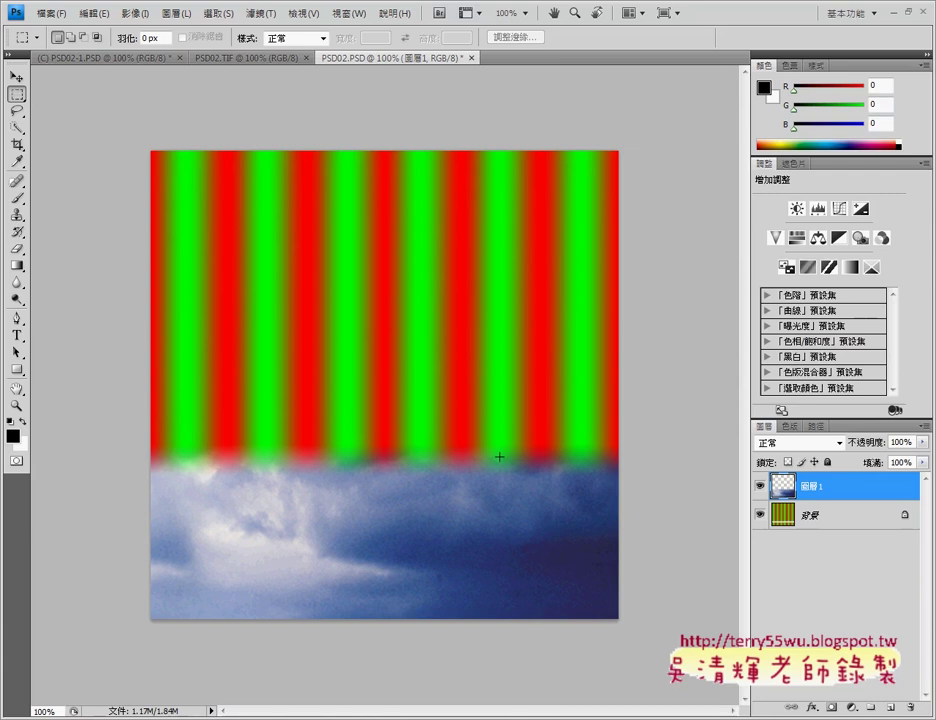
# Select the lower cloud area with the Rectangular Marquee.
pyautogui.rightClick(17, 97)
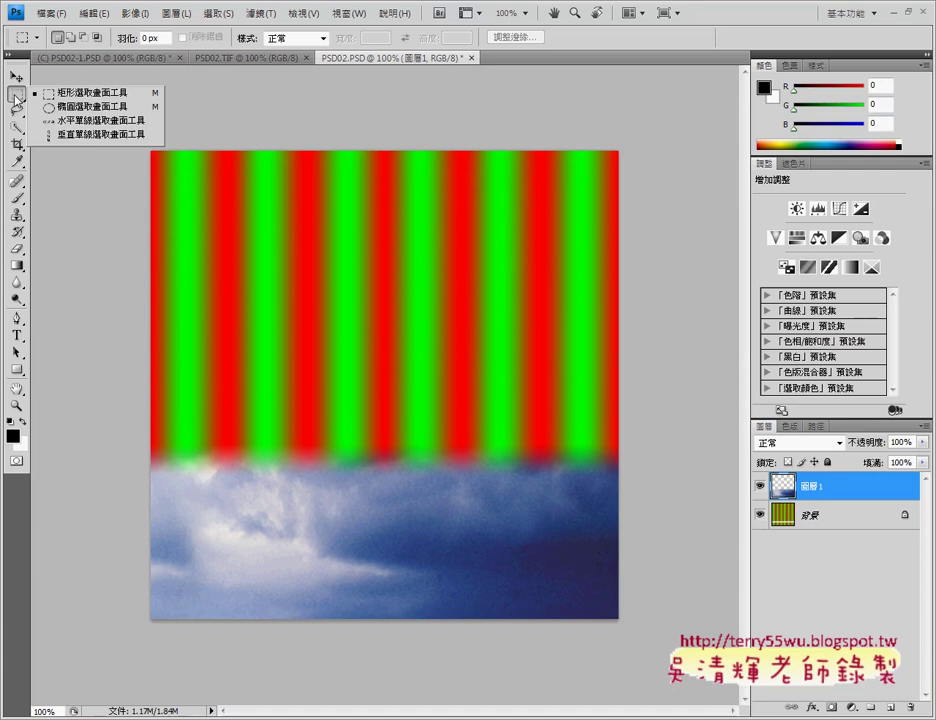
pyautogui.click(83, 95)
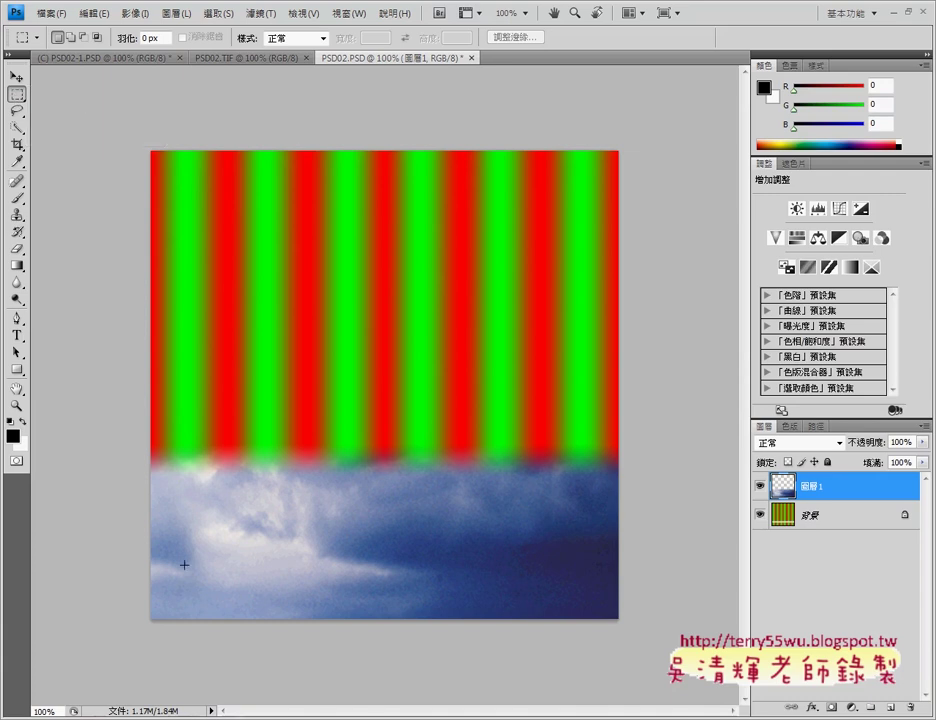
pyautogui.moveTo(150, 453); pyautogui.dragTo(632, 639)
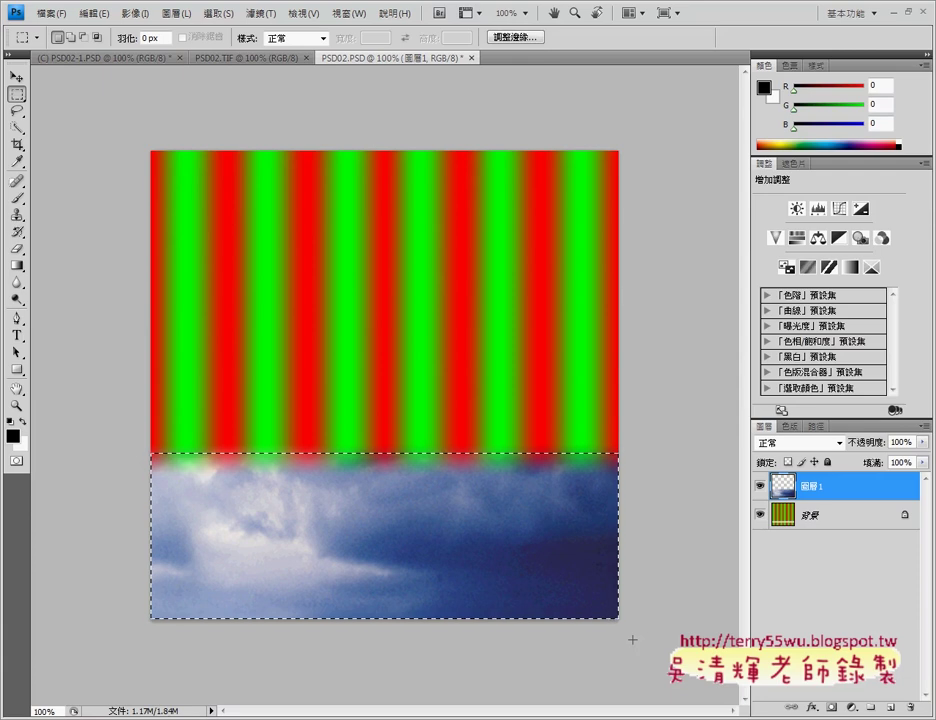
# In ZigZag, try various amounts, choose Pond ripples style, and enter amount 90.
pyautogui.click(259, 13)
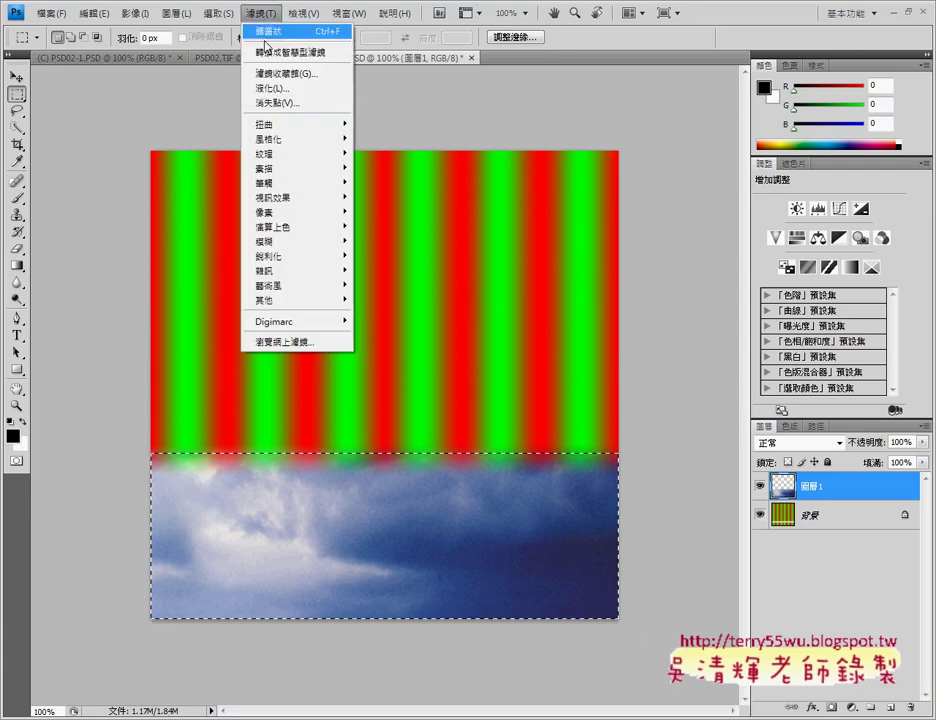
pyautogui.click(412, 270)
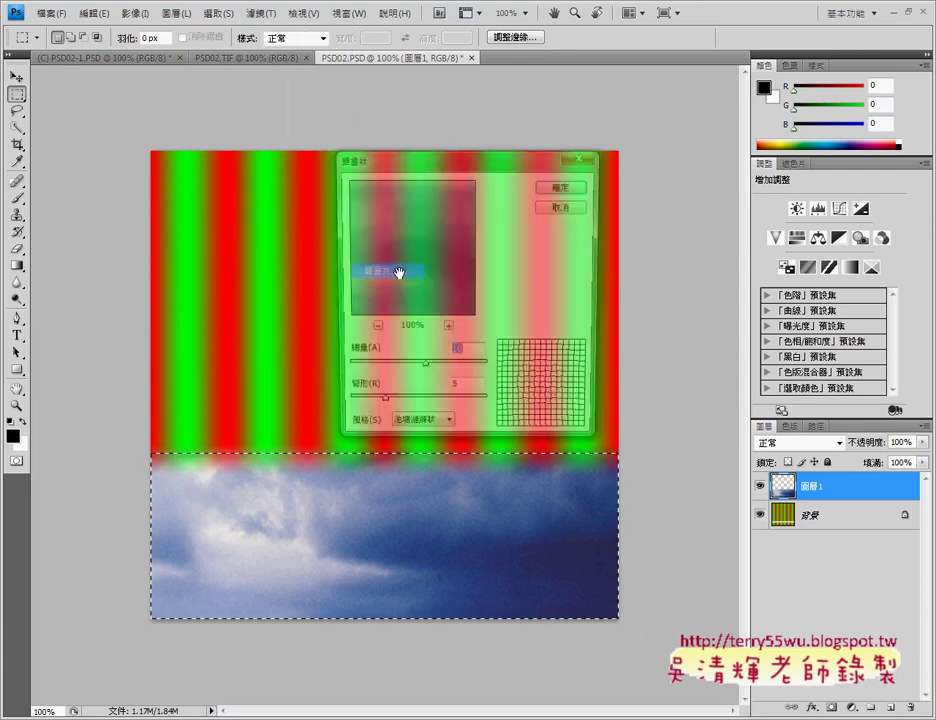
pyautogui.moveTo(462, 172); pyautogui.dragTo(657, 91)
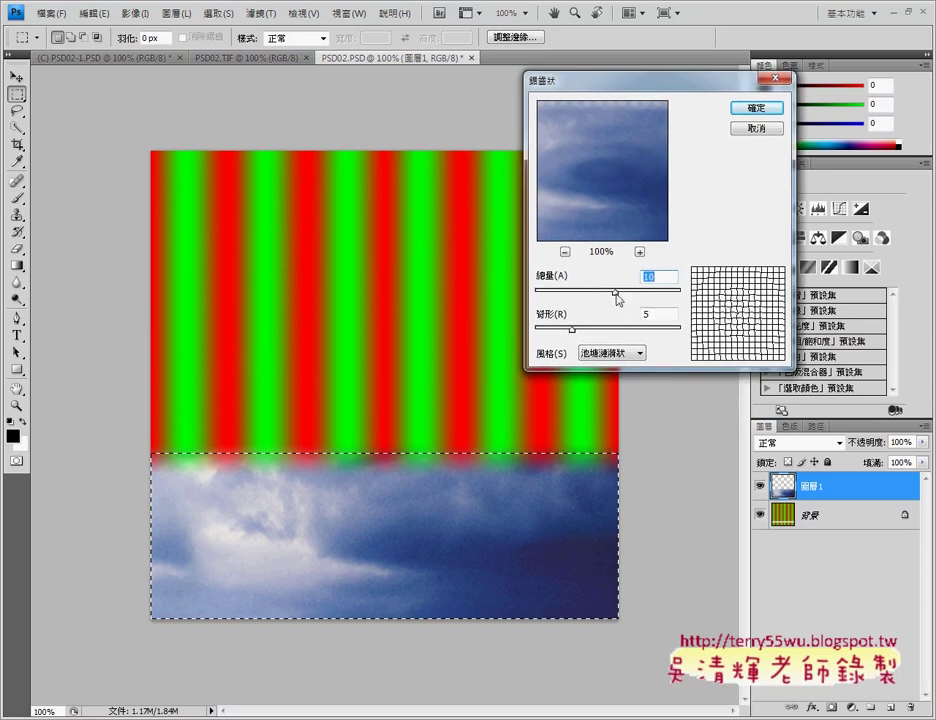
pyautogui.moveTo(617, 298)
pyautogui.mouseDown()
pyautogui.moveTo(664, 299)
pyautogui.moveTo(608, 299)
pyautogui.moveTo(622, 300)
pyautogui.mouseUp()
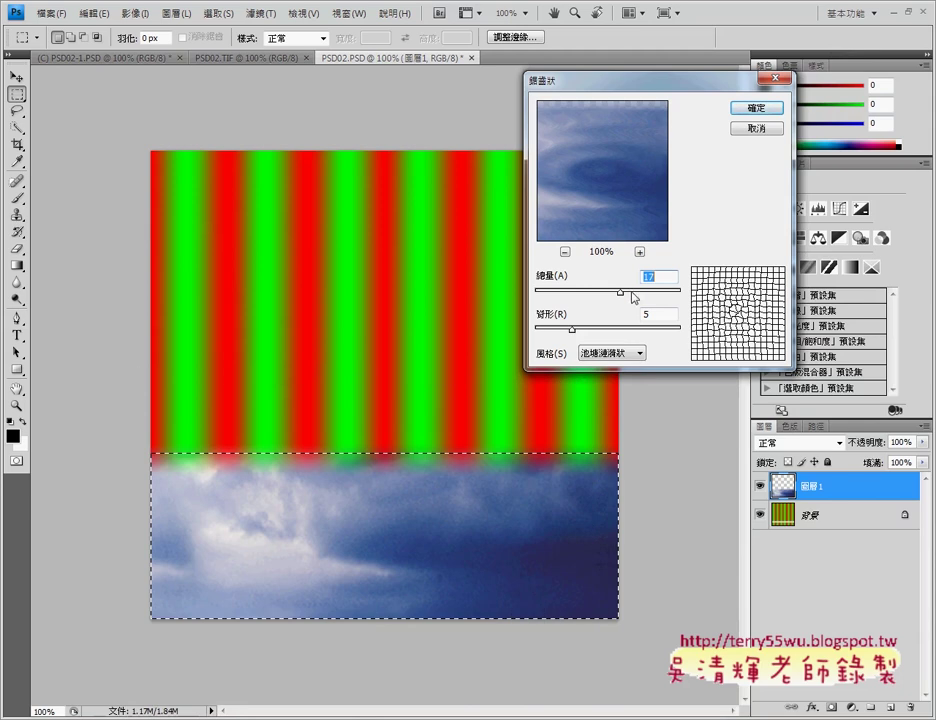
pyautogui.moveTo(620, 291); pyautogui.dragTo(657, 291)
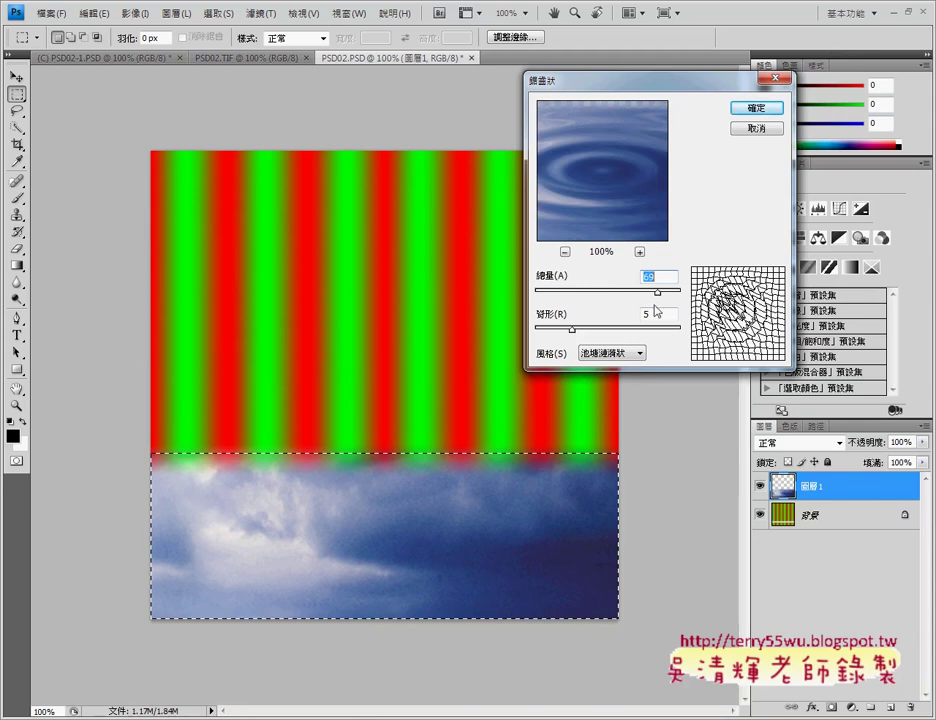
pyautogui.click(630, 353)
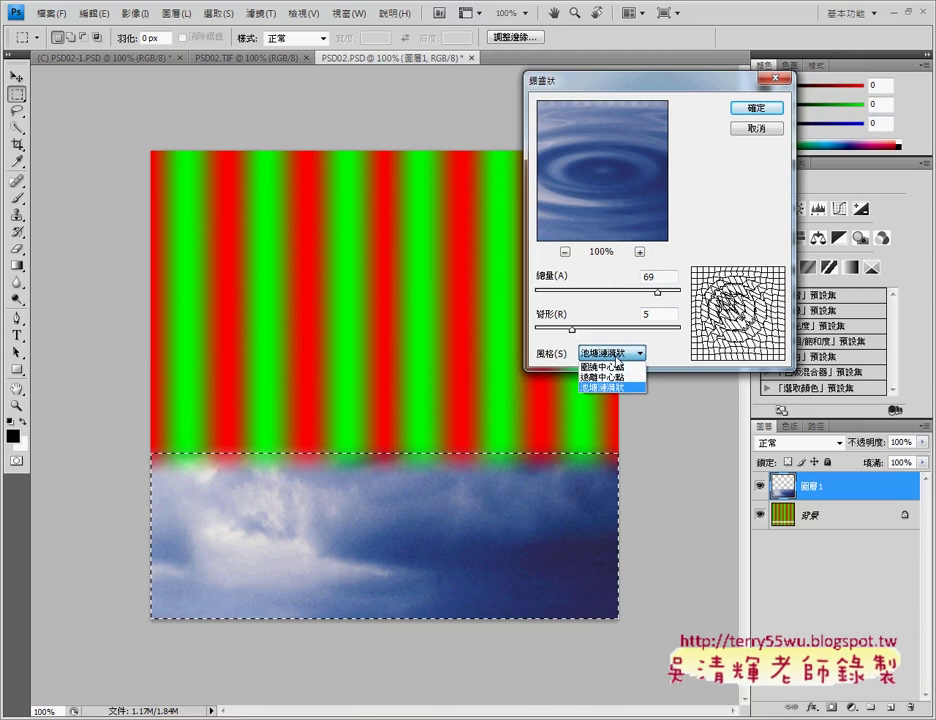
pyautogui.click(657, 299)
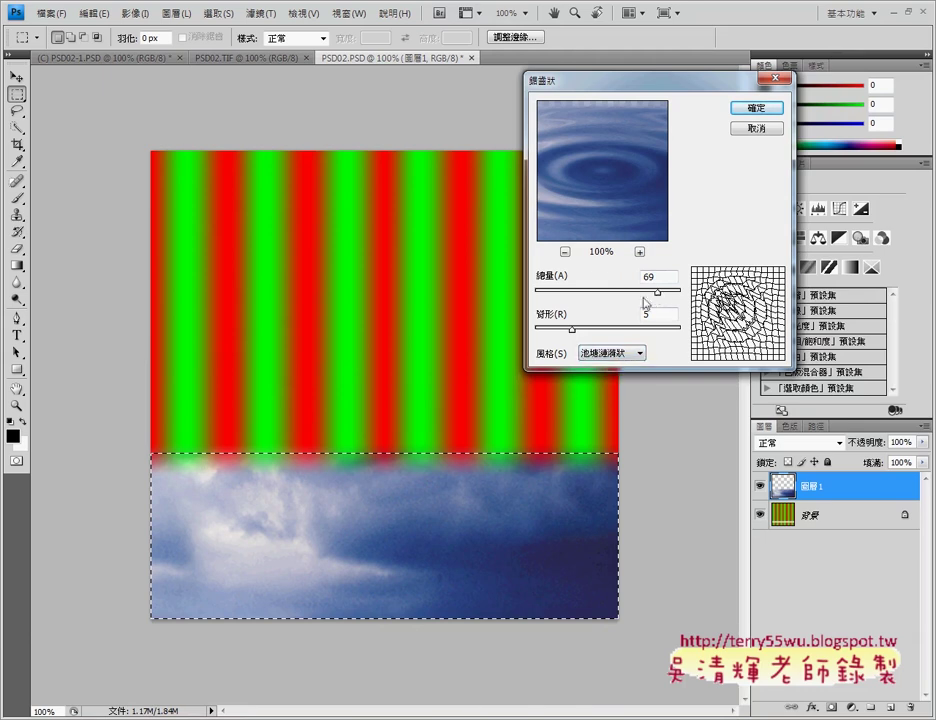
pyautogui.moveTo(656, 292); pyautogui.dragTo(590, 292)
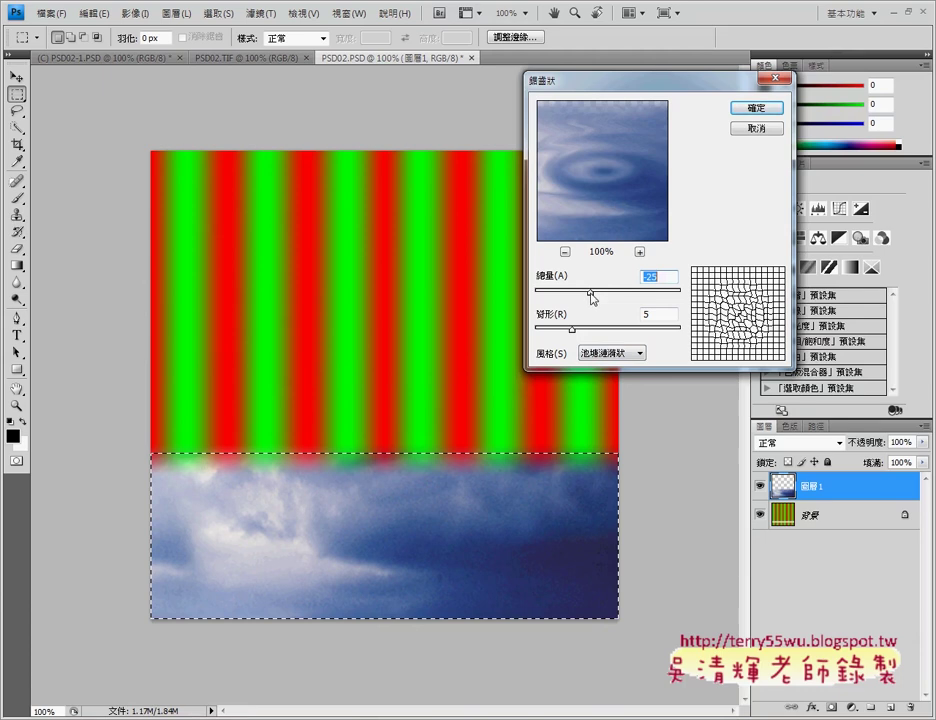
pyautogui.moveTo(590, 292); pyautogui.dragTo(626, 293)
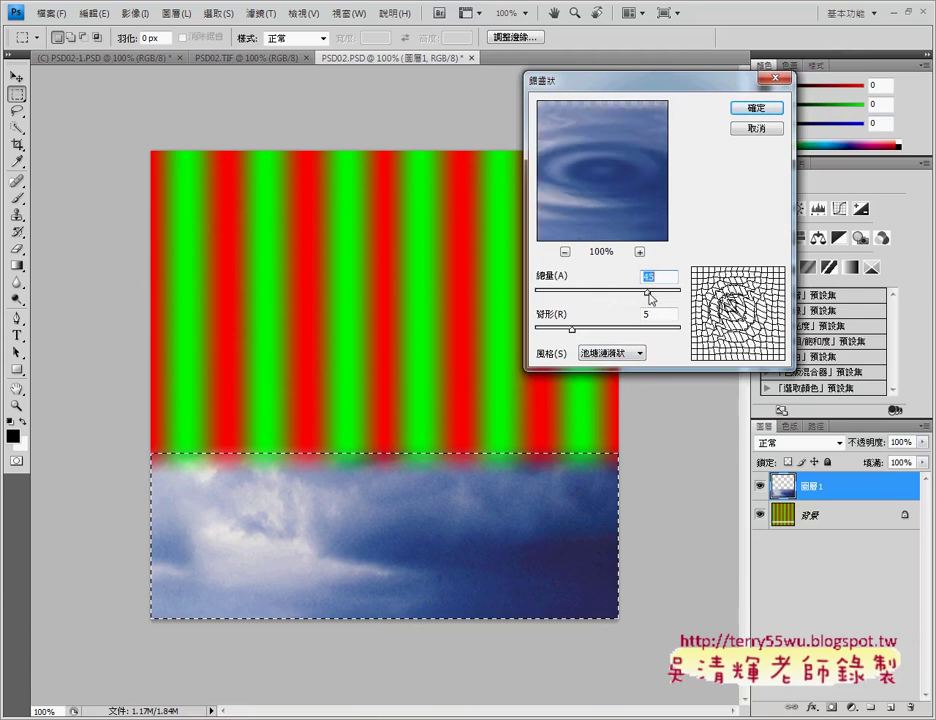
pyautogui.moveTo(645, 298); pyautogui.dragTo(675, 298)
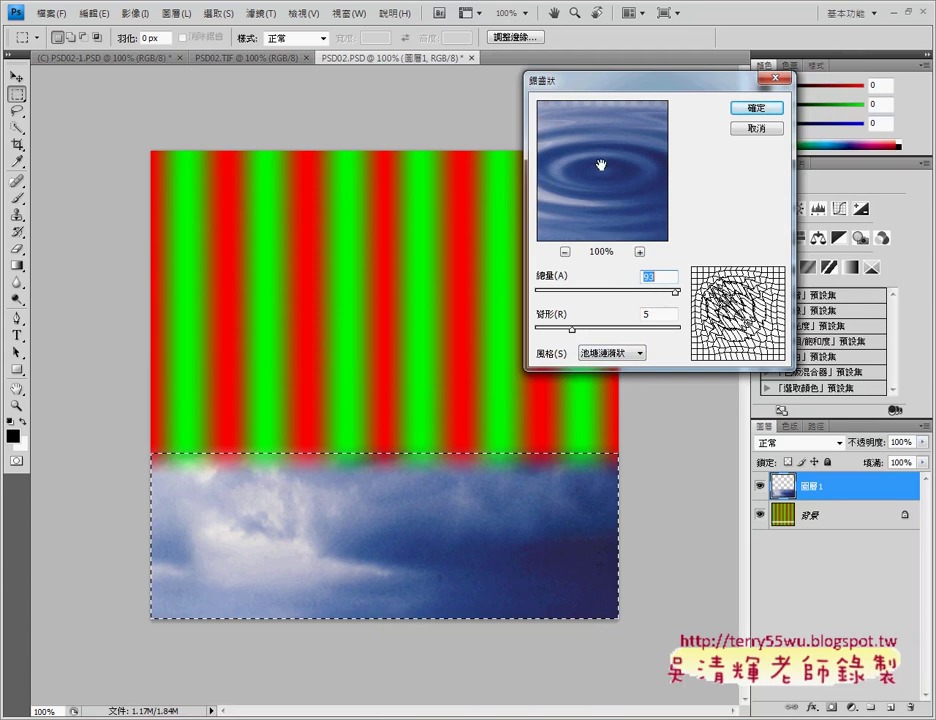
pyautogui.moveTo(601, 164); pyautogui.dragTo(612, 182)
pyautogui.write('90')
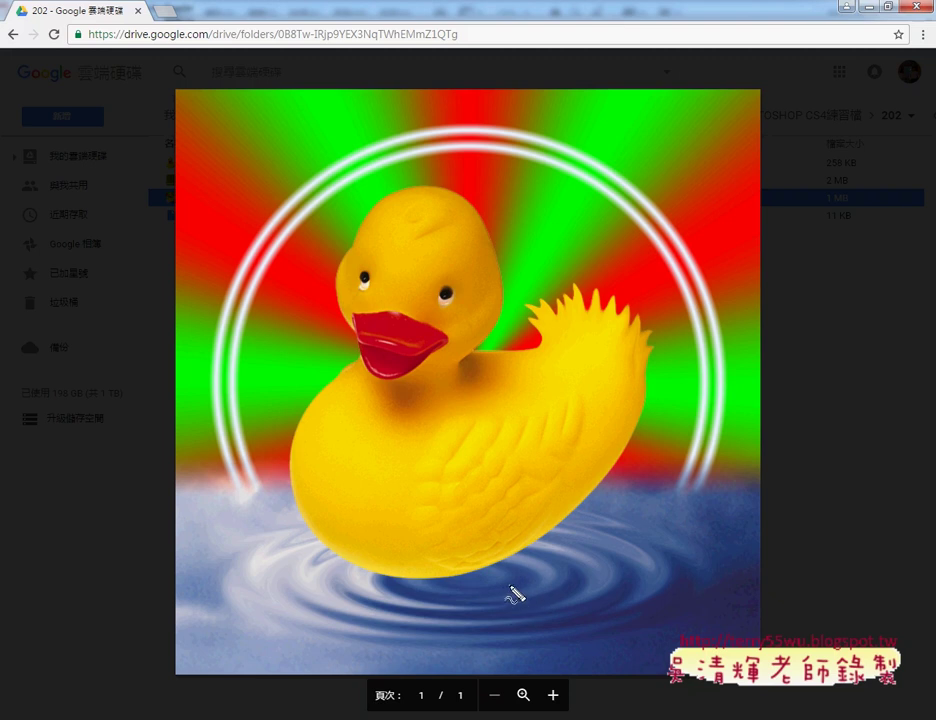
pyautogui.moveTo(500, 588)
pyautogui.mouseDown()
pyautogui.moveTo(562, 574)
pyautogui.moveTo(569, 590)
pyautogui.moveTo(613, 583)
pyautogui.mouseUp()
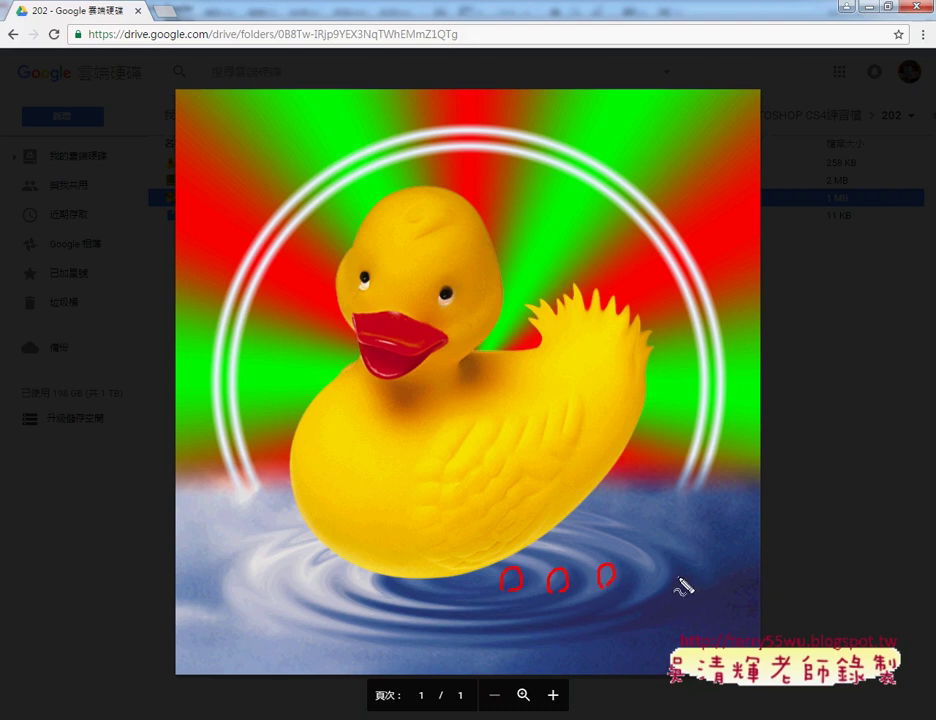
pyautogui.moveTo(665, 588); pyautogui.dragTo(684, 586)
pyautogui.moveTo(704, 589); pyautogui.dragTo(716, 588)
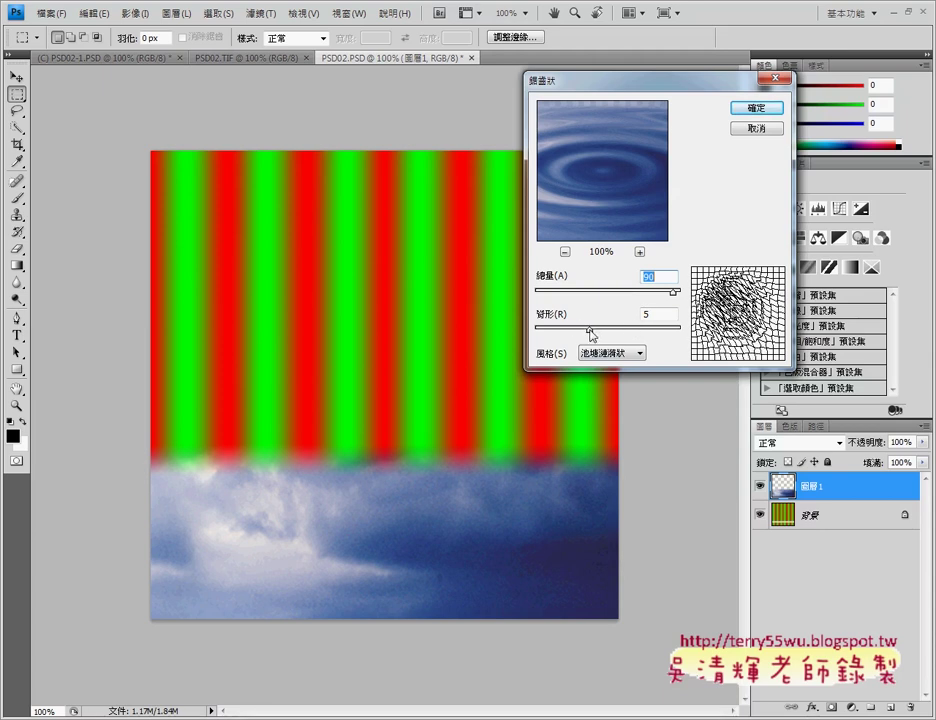
# Try 13 ridges, set Ridges back to 5, and apply the amount-90 pond-ripples ZigZag.
pyautogui.click(587, 330)
pyautogui.moveTo(589, 333); pyautogui.dragTo(630, 328)
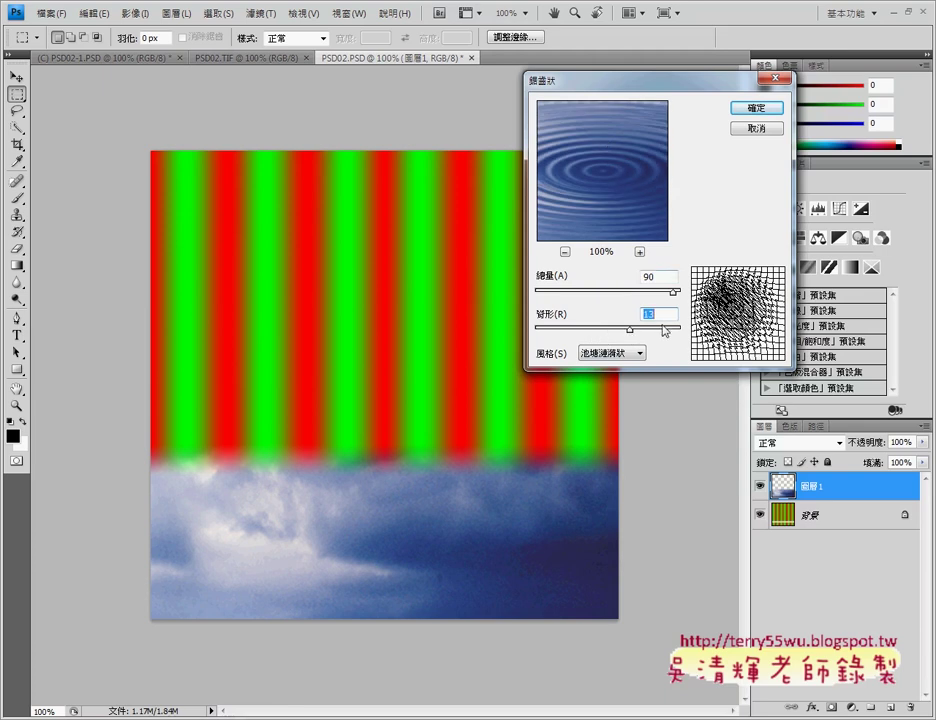
pyautogui.write('5')
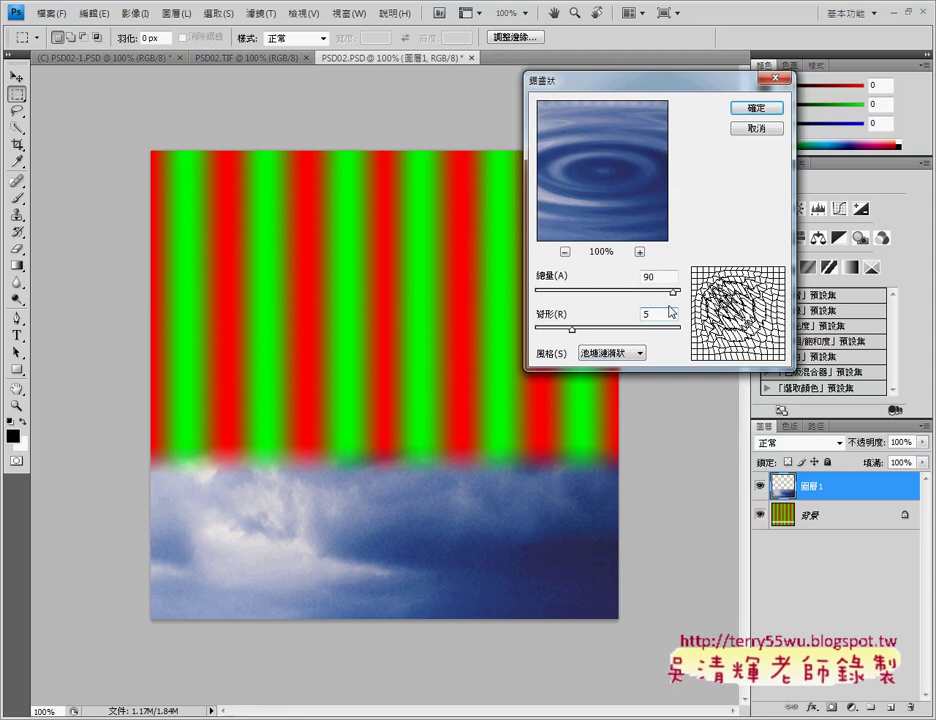
pyautogui.click(757, 108)
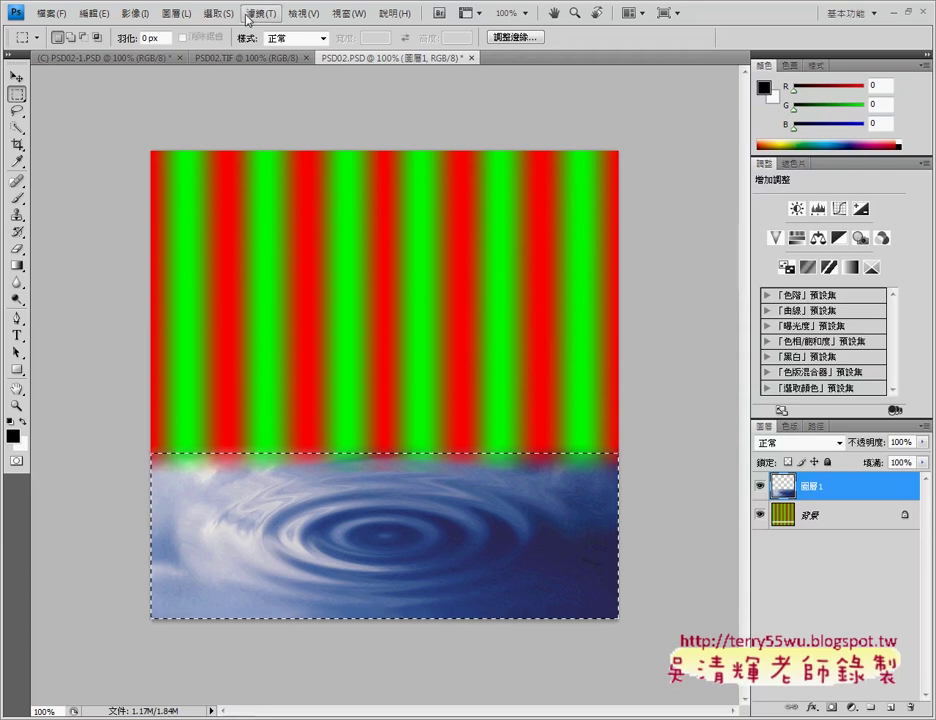
# Deselect the rippled water in PSD02.PSD, glance at the duck document, then return to PSD02.PSD.
pyautogui.click(219, 14)
pyautogui.click(240, 40)
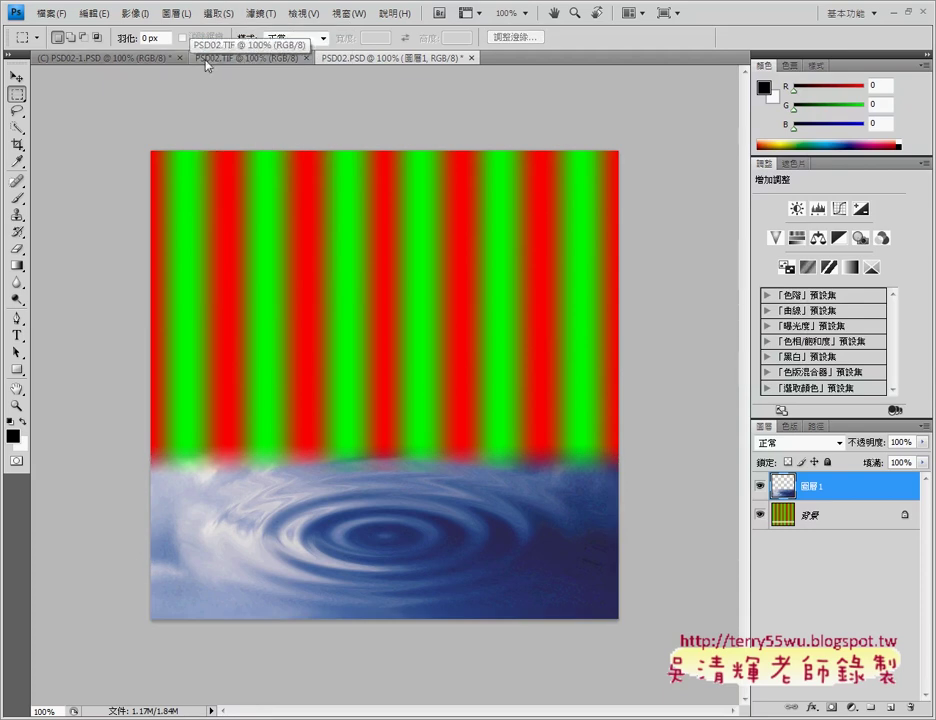
pyautogui.click(100, 57)
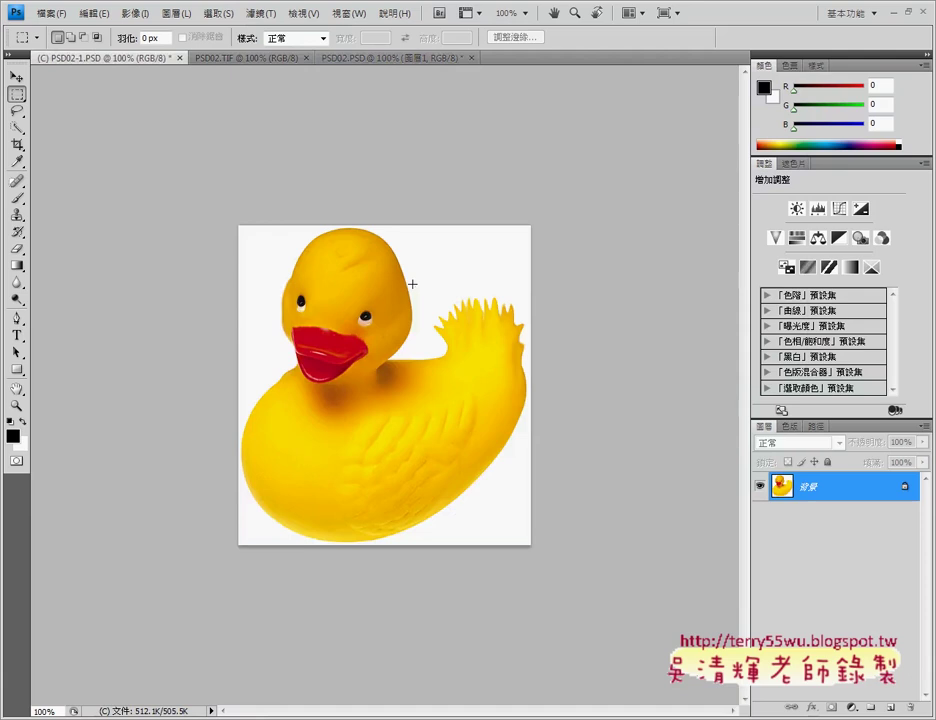
pyautogui.click(412, 58)
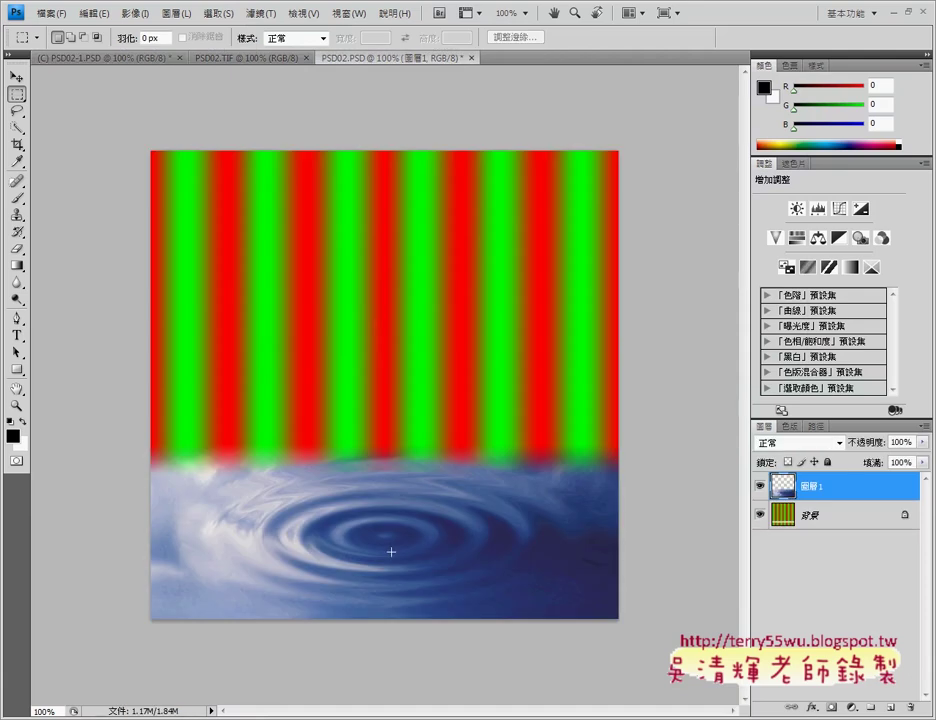